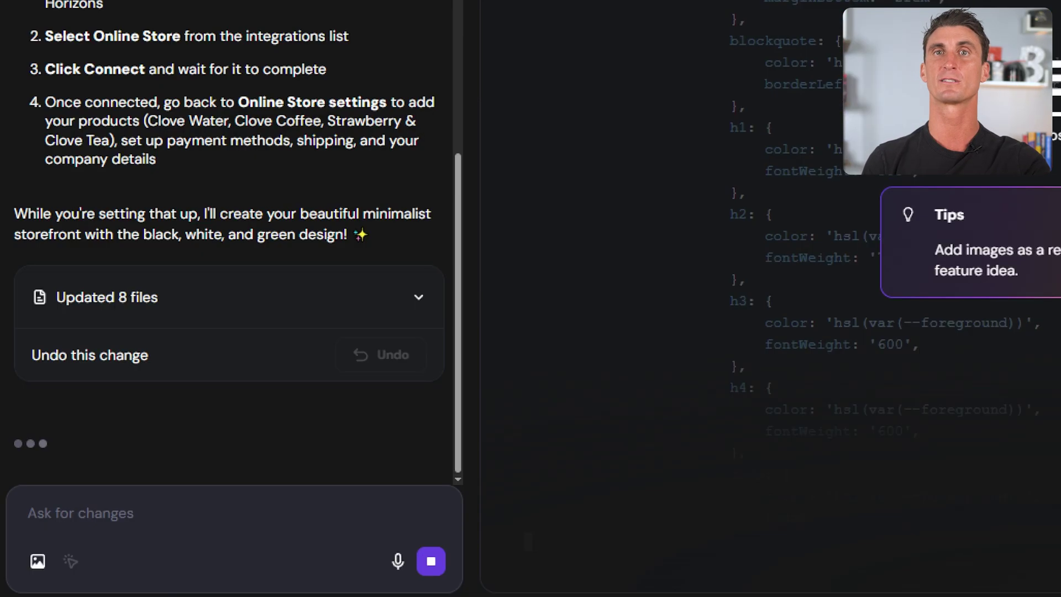
# Step: Ask the AI to create a pop up offering a 10% discount for whoever fills in their name and email, and dismiss the resulting pop-up
pyautogui.write('create ')
pyautogui.write('a pop ')
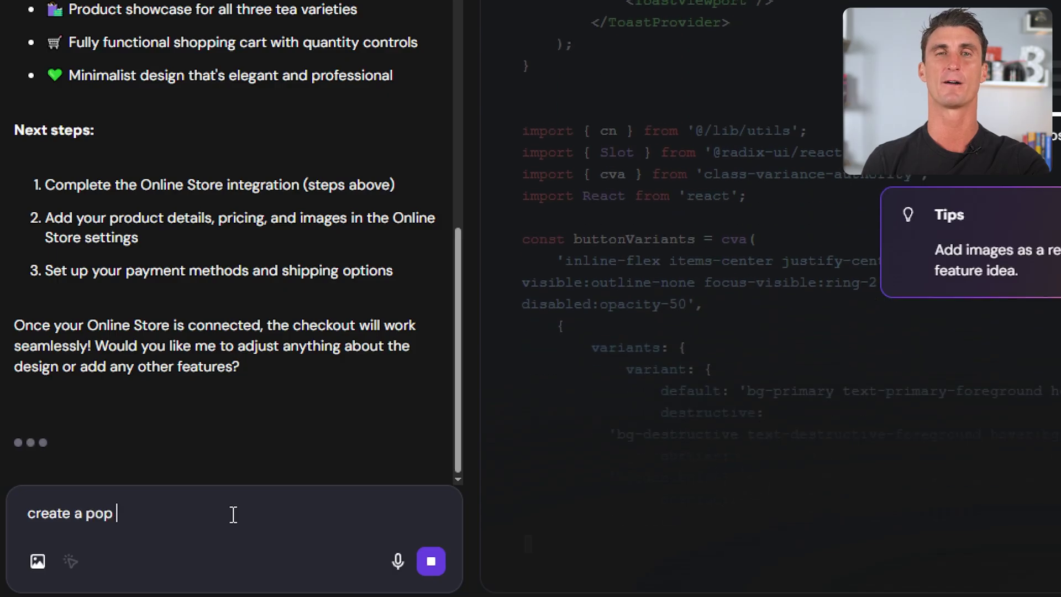
pyautogui.write('up that offers a 10% ')
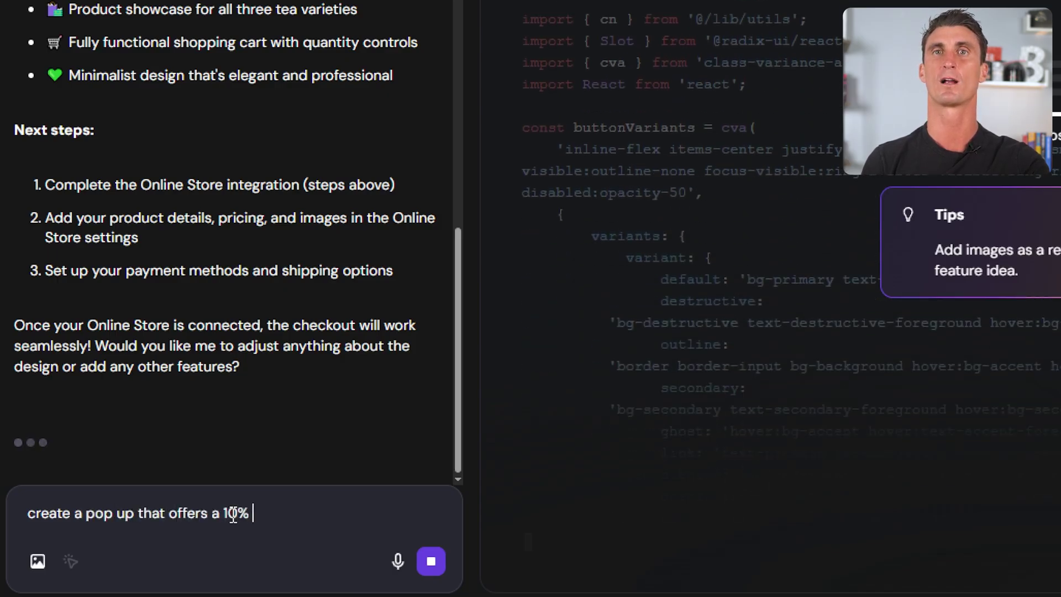
pyautogui.write('discount for whoever fills in their name and email')
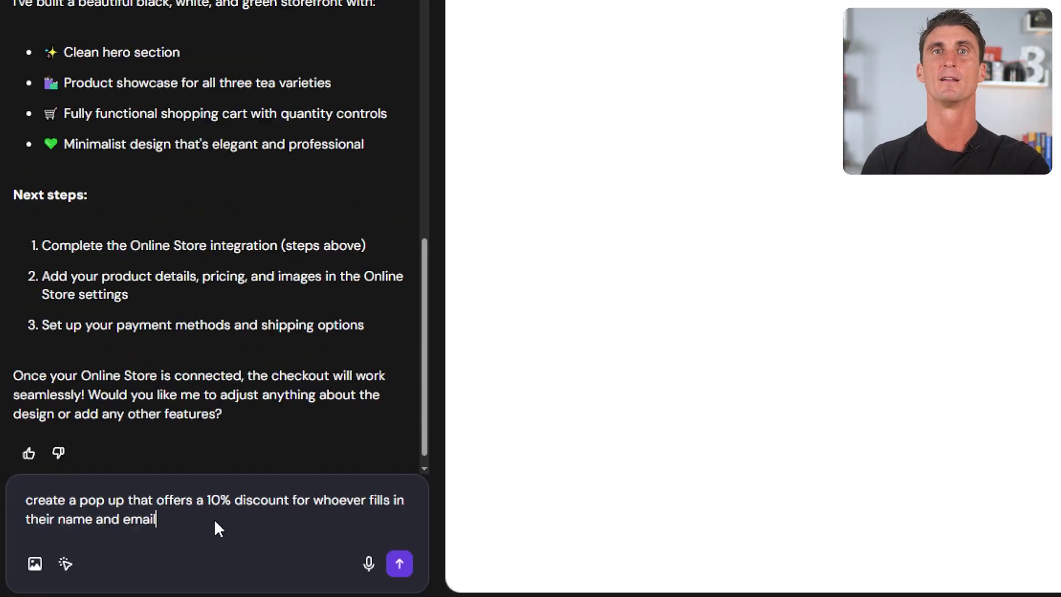
pyautogui.press('Return')
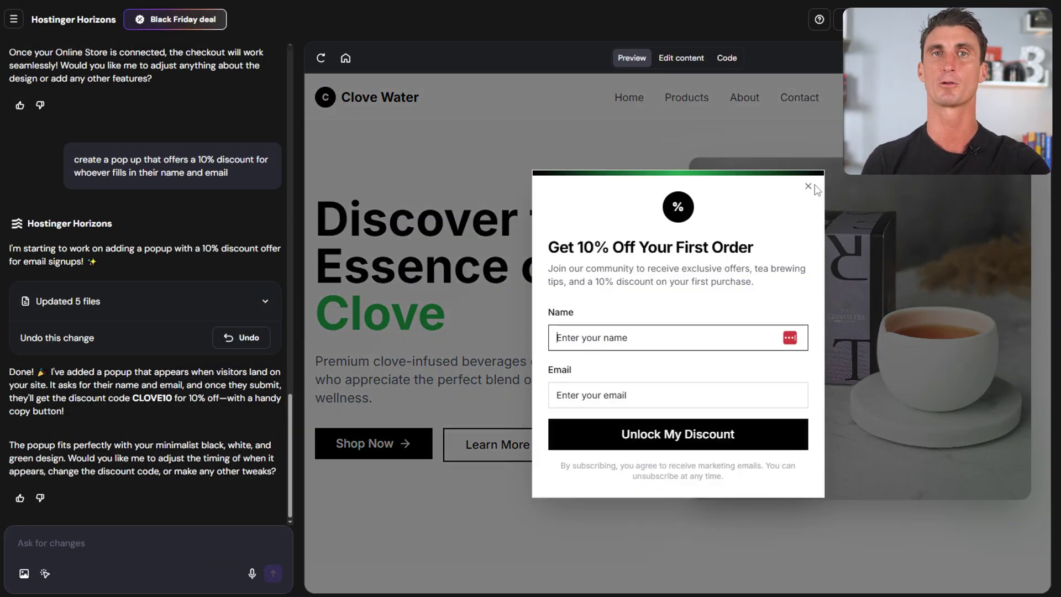
pyautogui.click(809, 187)
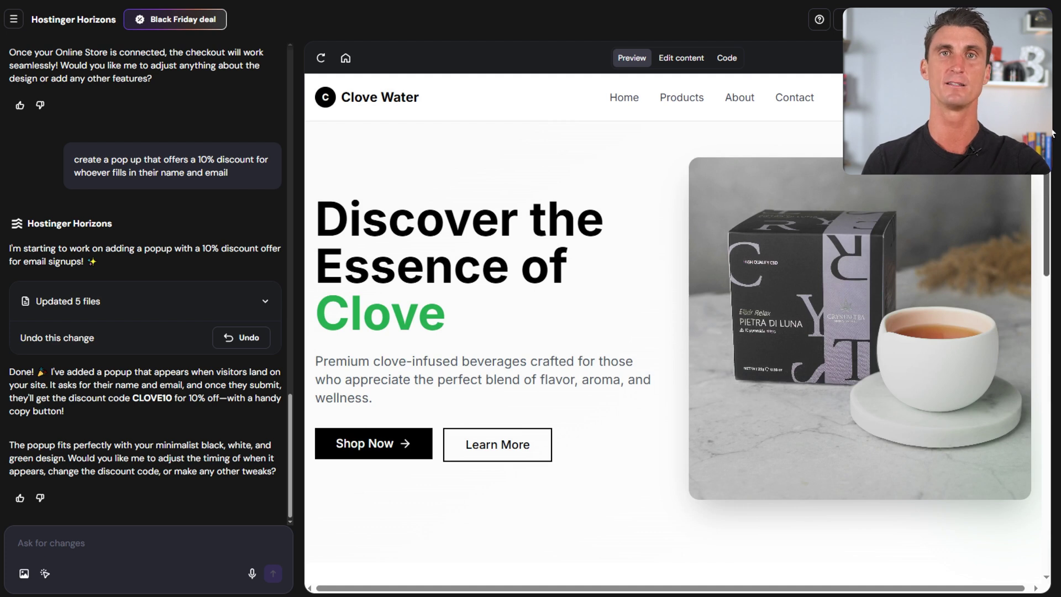
# Step: Replace the hero section's image with the uploaded Clove Water pouch and tea cup photo
pyautogui.moveTo(1052, 133)
pyautogui.mouseDown()
pyautogui.moveTo(1055, 430)
pyautogui.moveTo(1054, 114)
pyautogui.mouseUp()
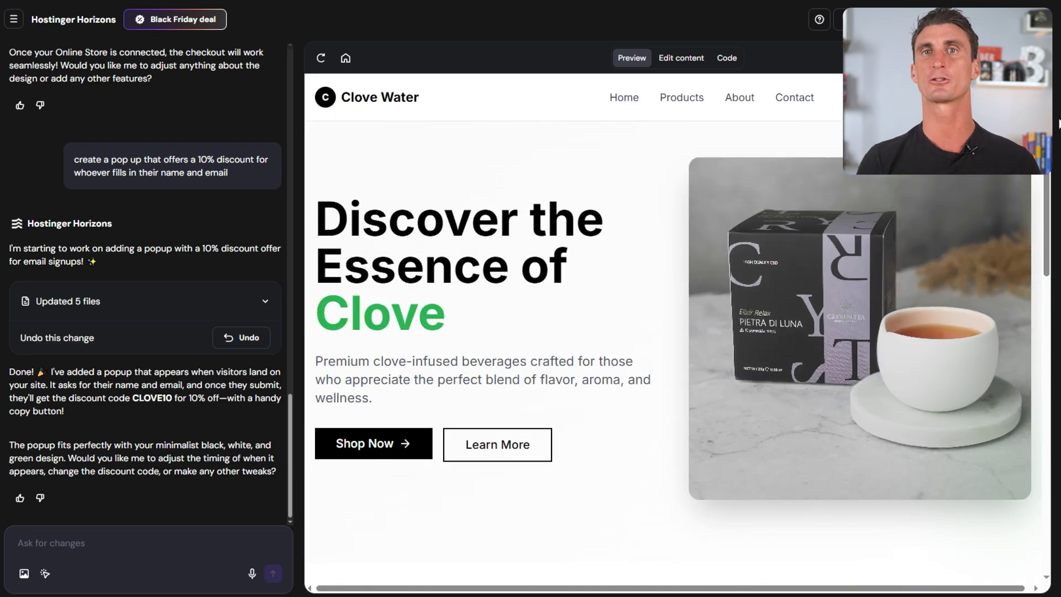
pyautogui.moveTo(1053, 149); pyautogui.dragTo(1052, 151)
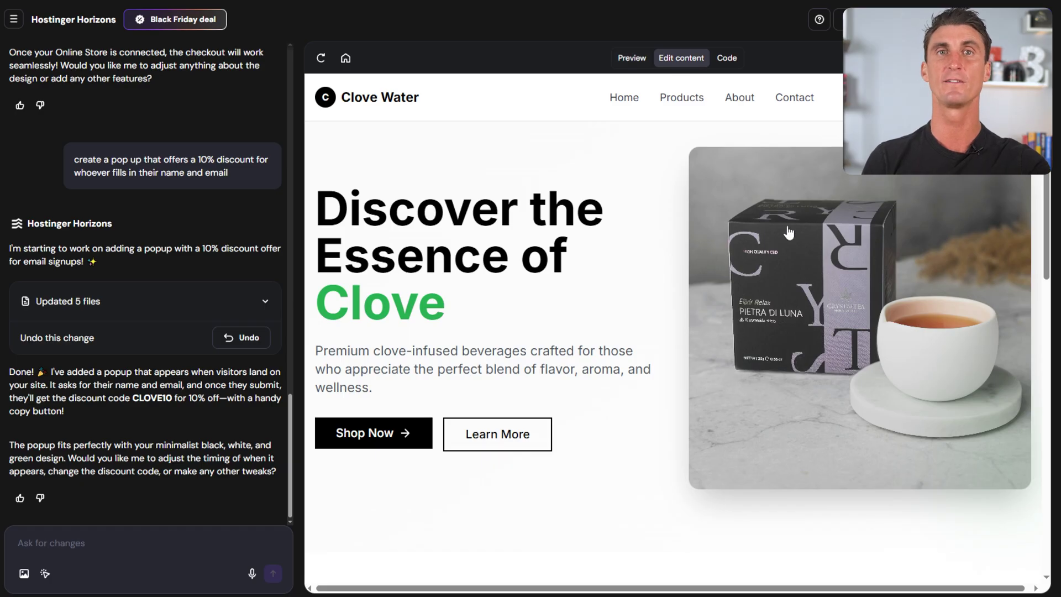
pyautogui.click(849, 241)
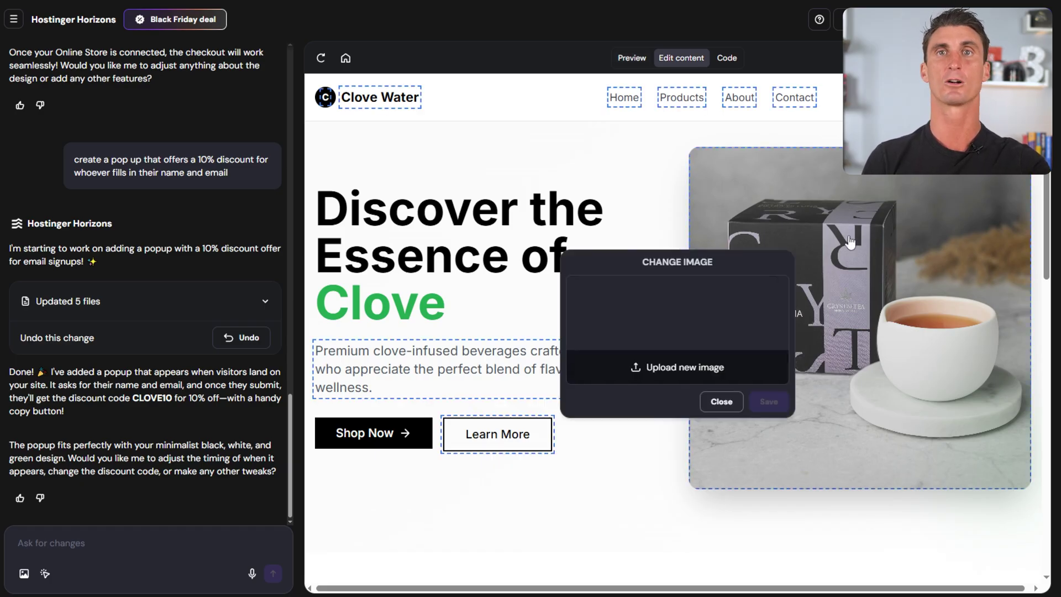
pyautogui.click(690, 370)
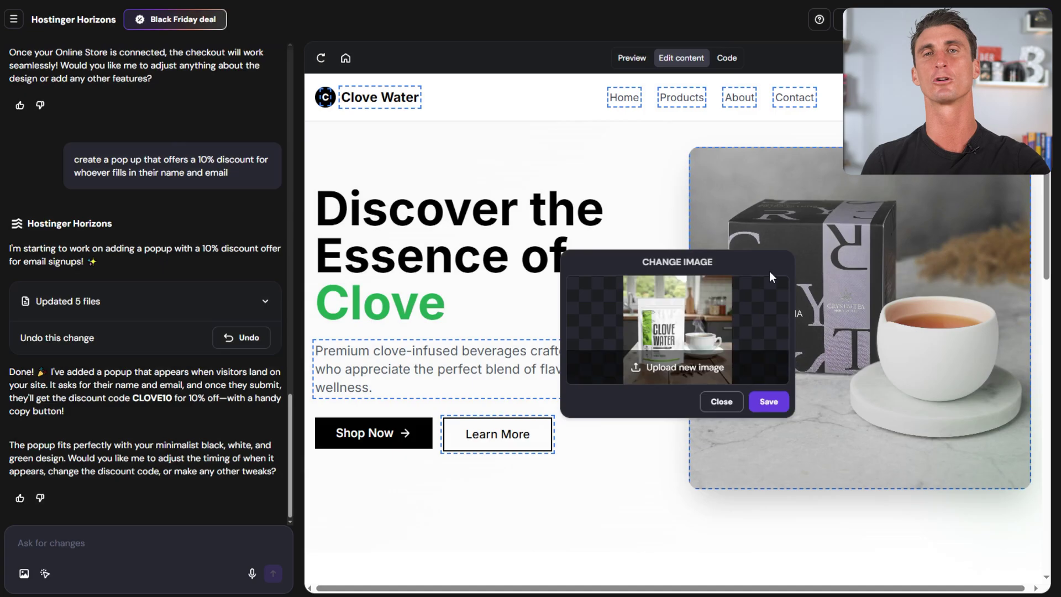
pyautogui.click(771, 402)
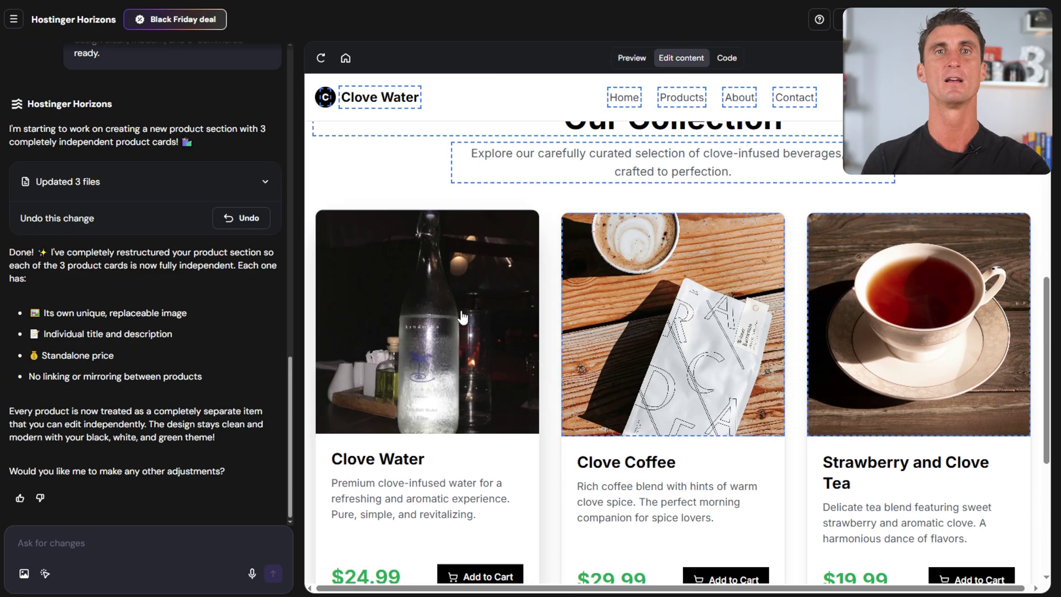
# Step: Replace the Clove Water, Clove Coffee and Strawberry and Clove Tea card images with their matching product pouch photos
pyautogui.click(674, 325)
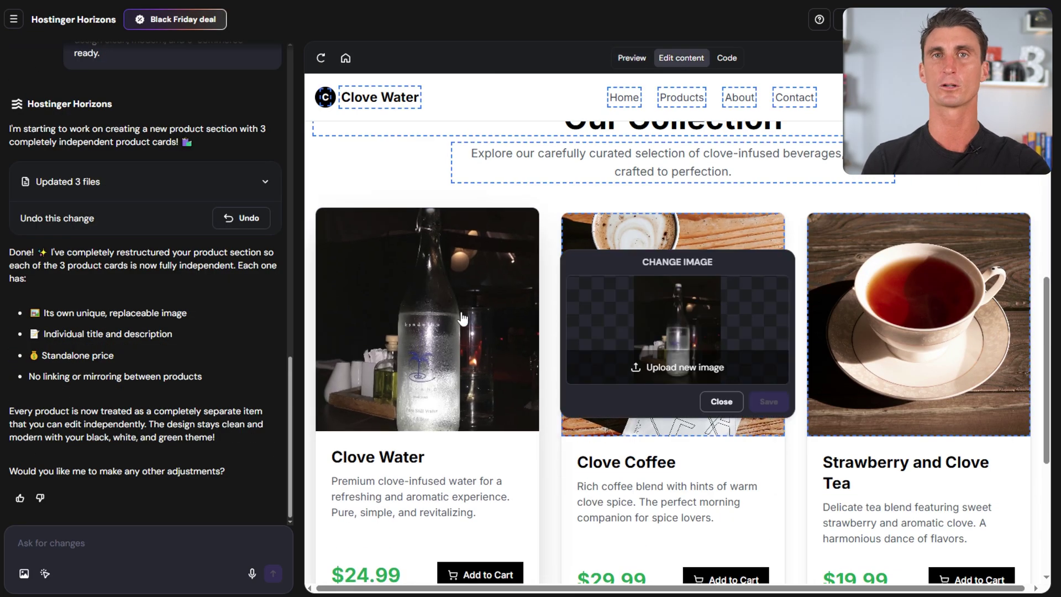
pyautogui.click(685, 365)
pyautogui.click(763, 403)
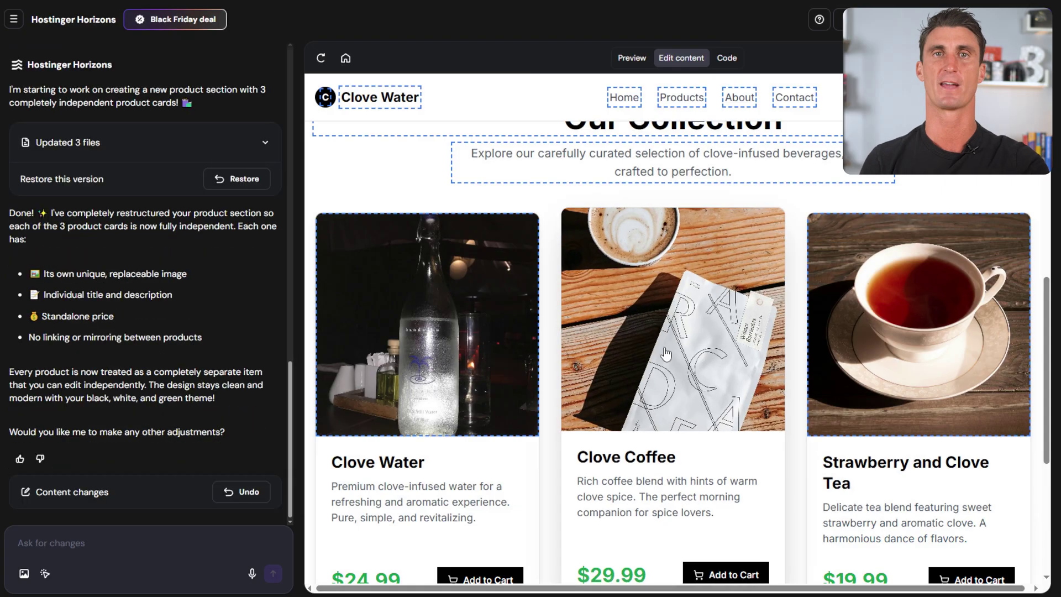
pyautogui.click(679, 367)
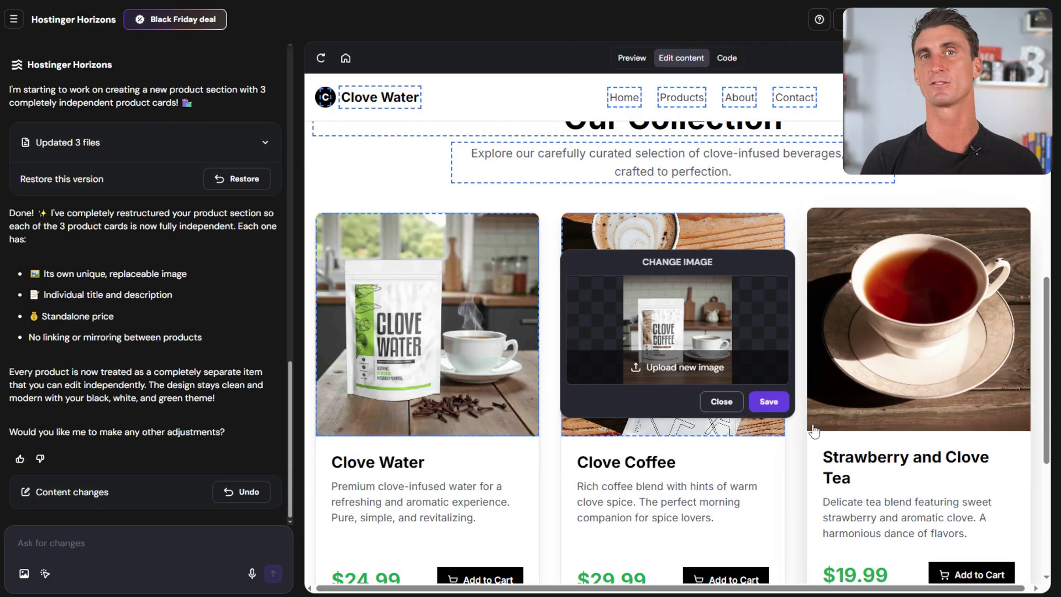
pyautogui.click(768, 402)
pyautogui.click(688, 367)
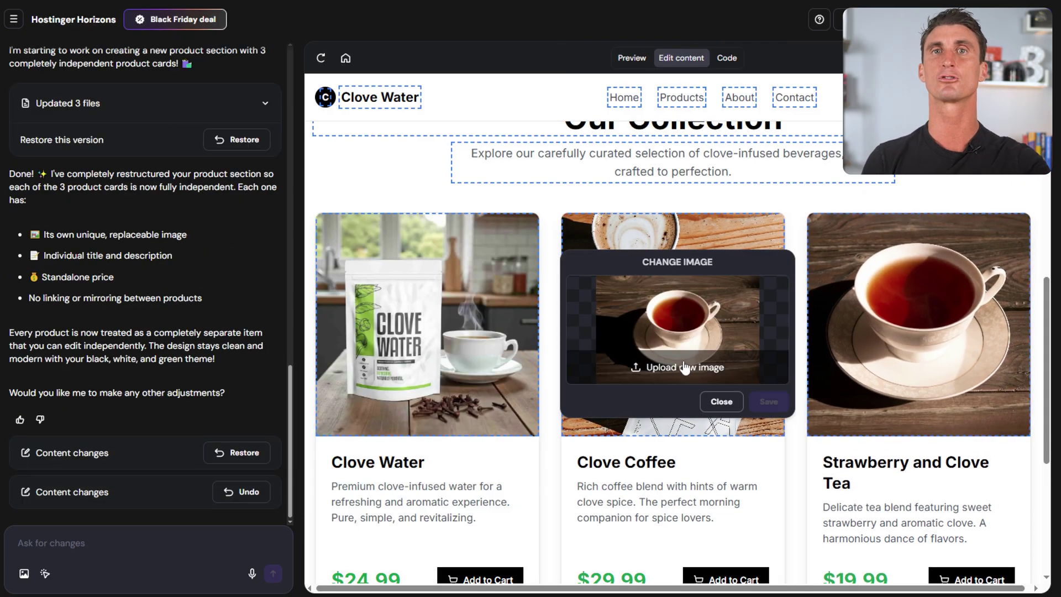
pyautogui.click(768, 401)
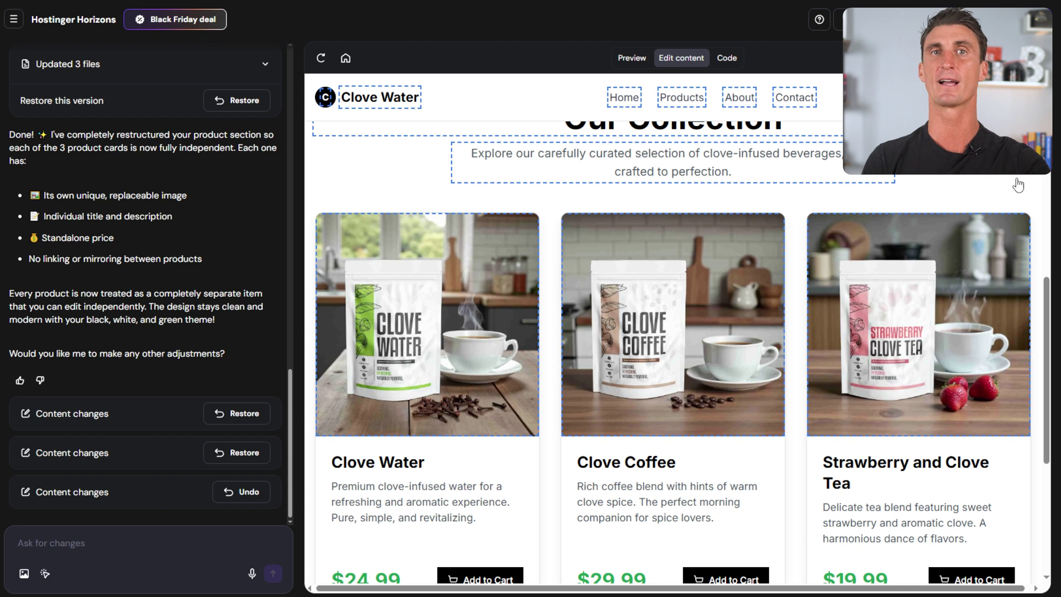
# Step: Select the Our Collection section and ask the AI to update its background color to light green
pyautogui.scroll(-2, 1020, 191)
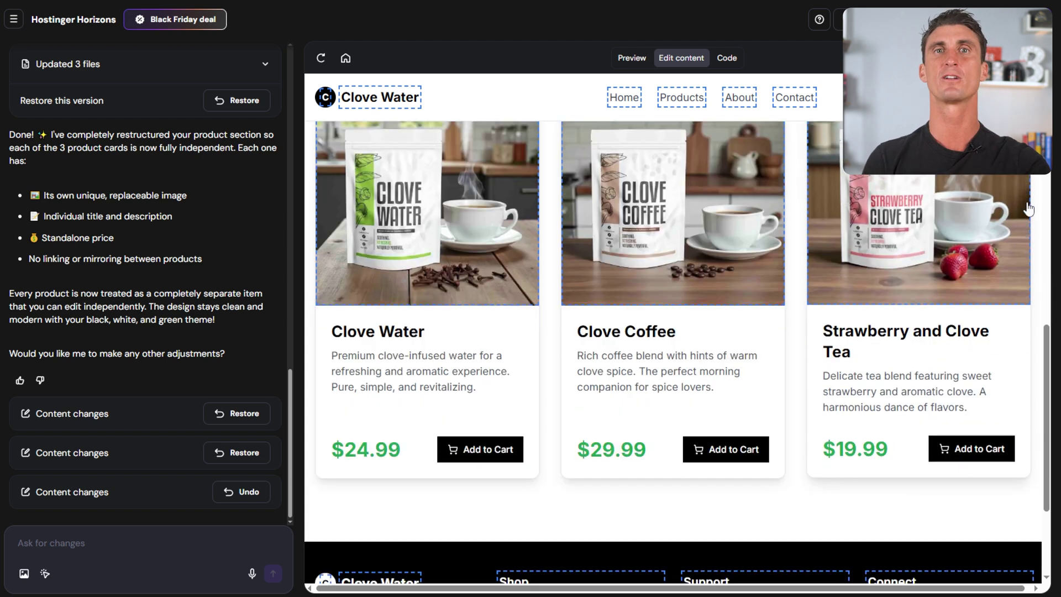
pyautogui.moveTo(1046, 339); pyautogui.dragTo(1048, 323)
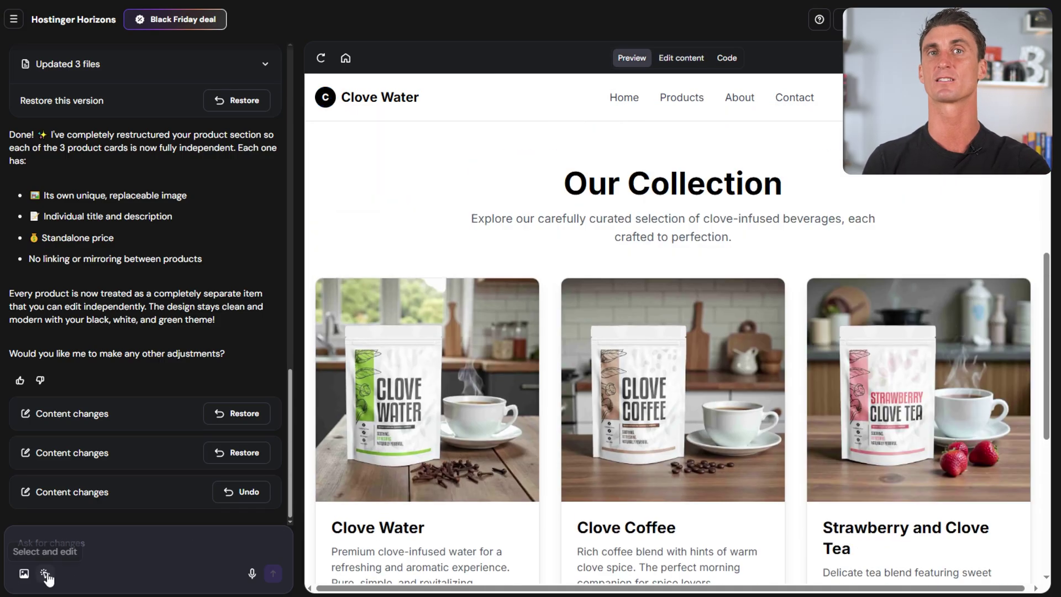
pyautogui.click(46, 574)
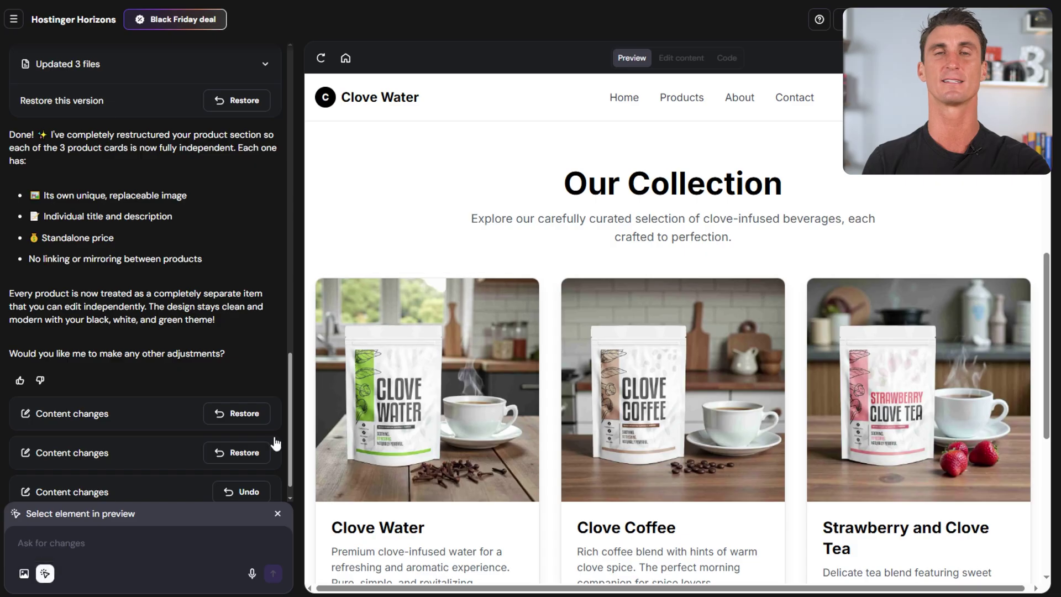
pyautogui.click(318, 264)
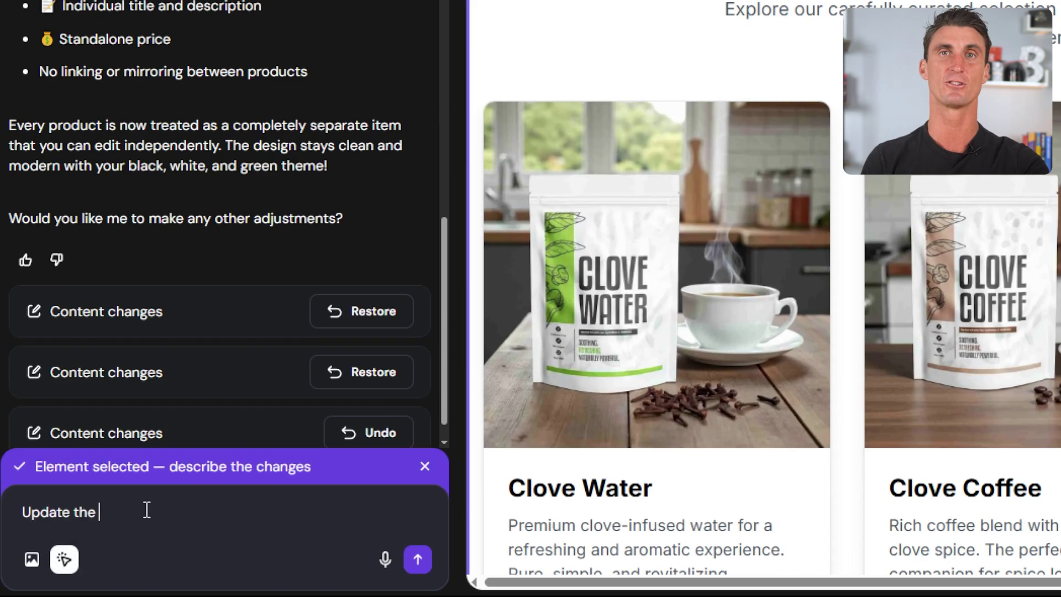
pyautogui.click(411, 560)
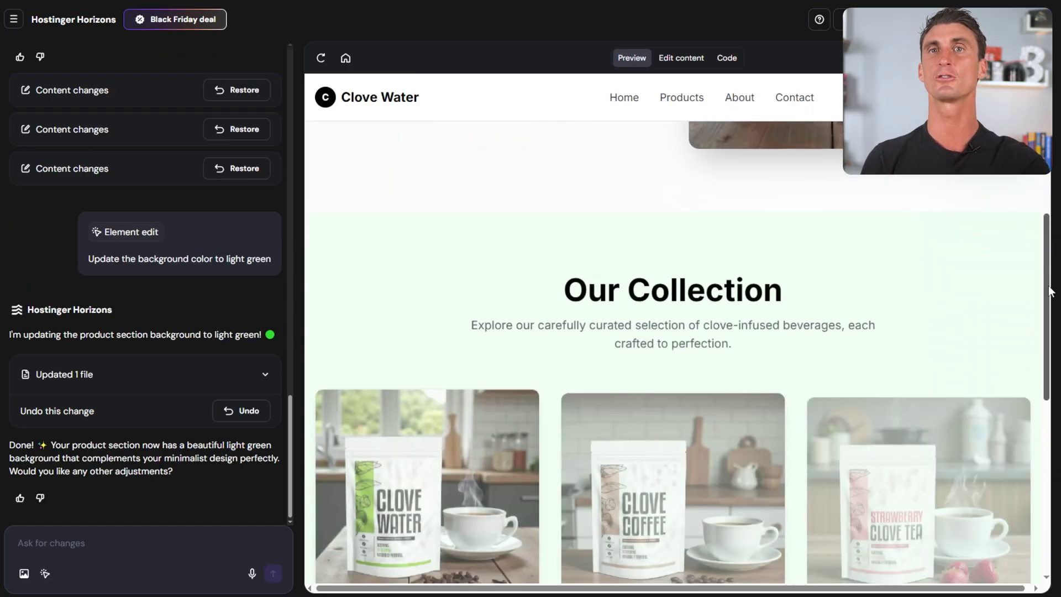
# Step: Ask the AI to turn the navigation bar into a slightly transparent floating bar
pyautogui.moveTo(1050, 291); pyautogui.dragTo(1052, 386)
pyautogui.click(96, 544)
pyautogui.write('turn')
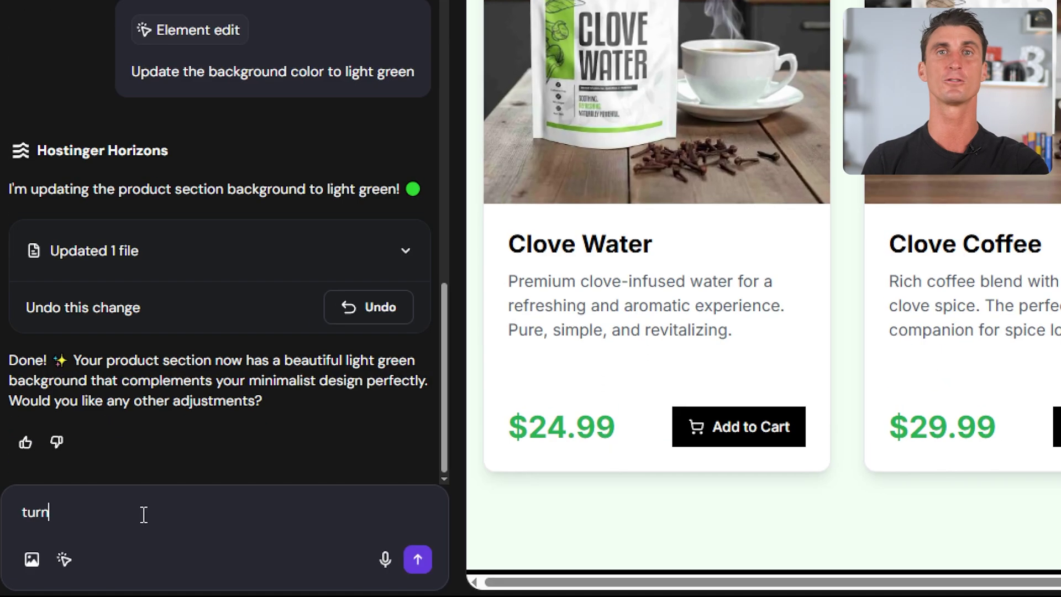
pyautogui.write(' the navigation bar into a slightly trans')
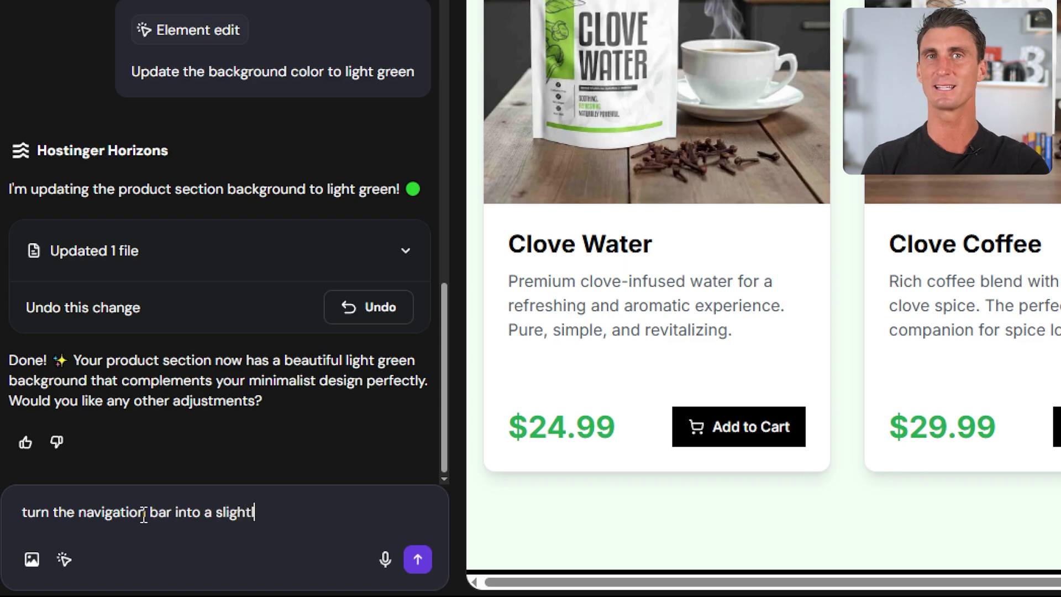
pyautogui.write('parent floating bar')
pyautogui.press('Return')
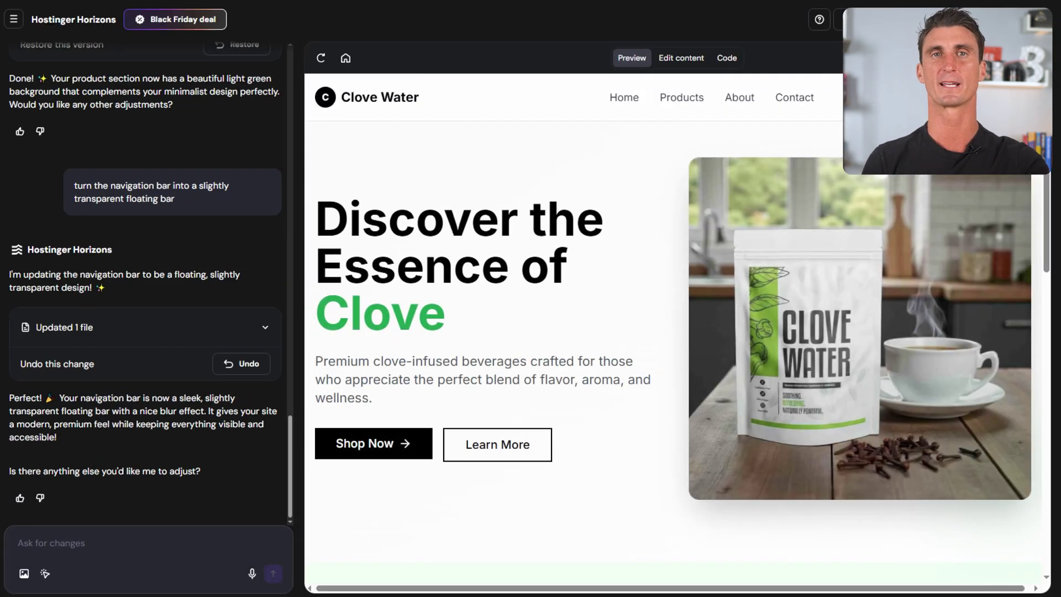
# Step: Check the floating navigation bar over the page content and connect the Online store integration to the site
pyautogui.scroll(-3, 1052, 140)
pyautogui.scroll(-6, 1023, 257)
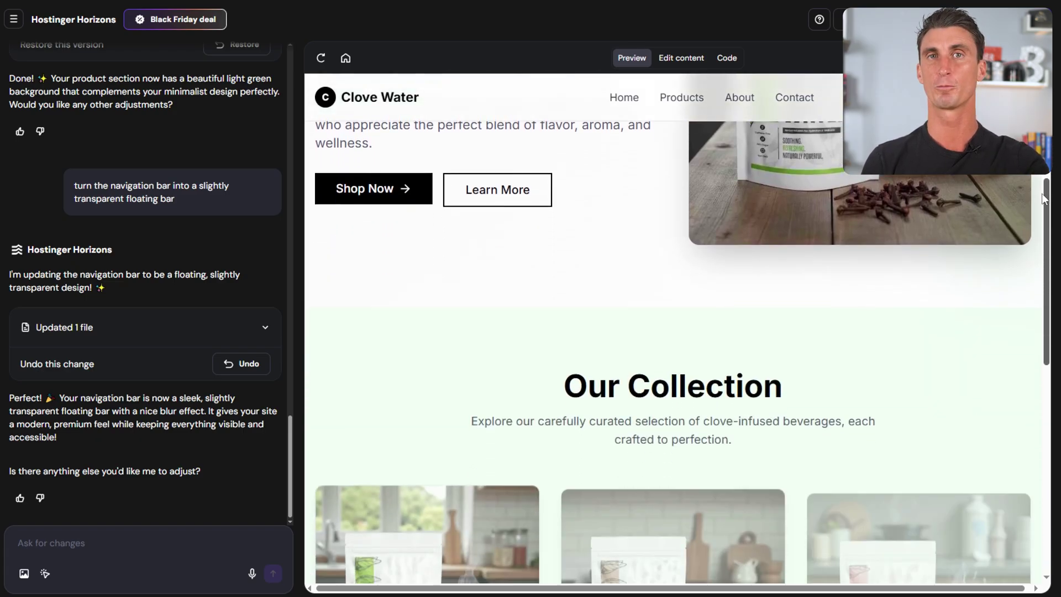
pyautogui.scroll(-3, 1023, 256)
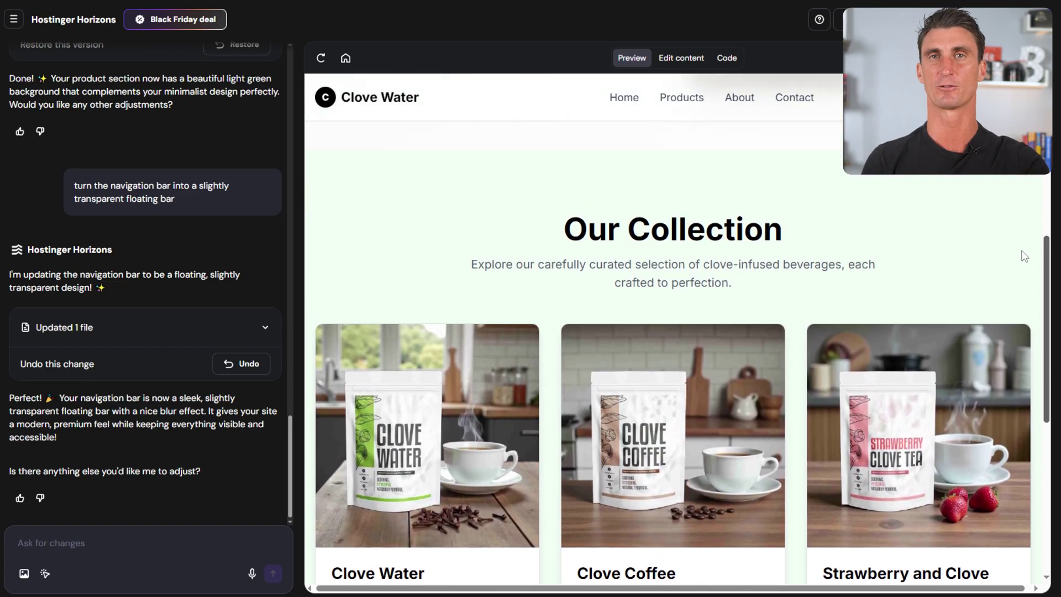
pyautogui.scroll(10, 1023, 256)
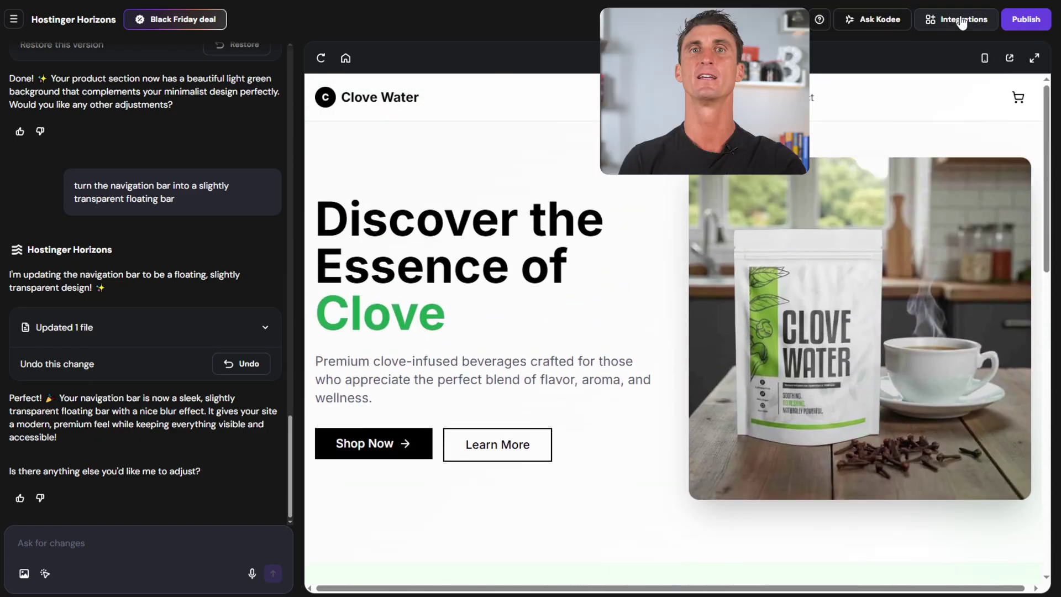
pyautogui.click(960, 19)
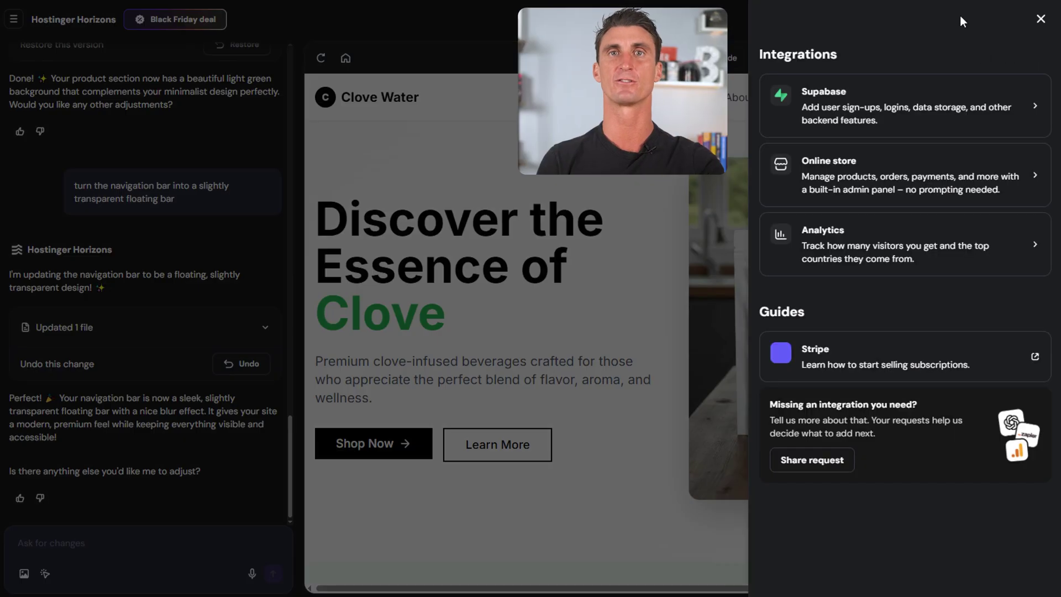
pyautogui.click(933, 185)
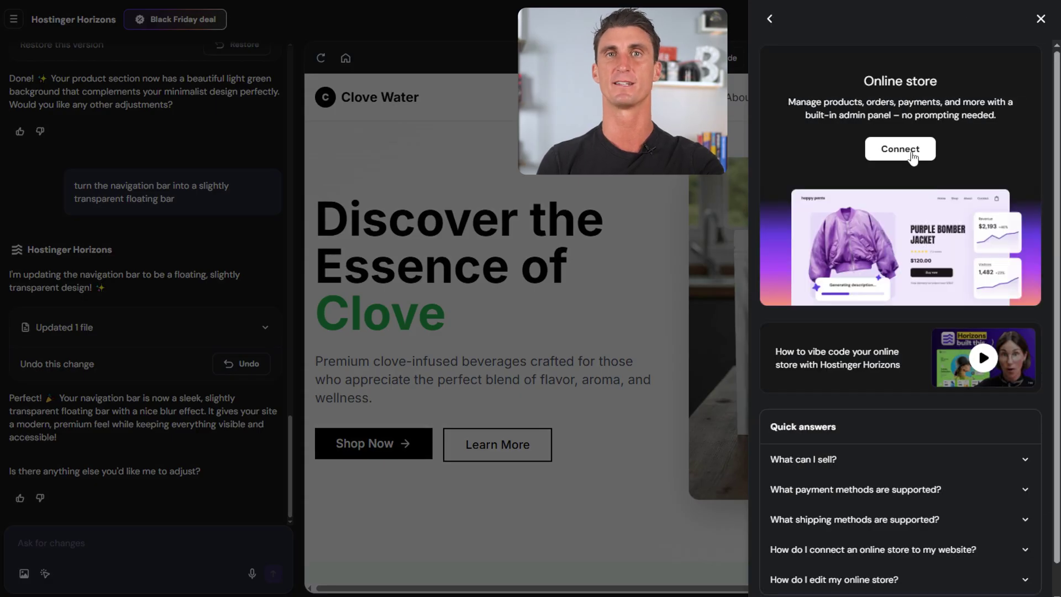
pyautogui.click(911, 153)
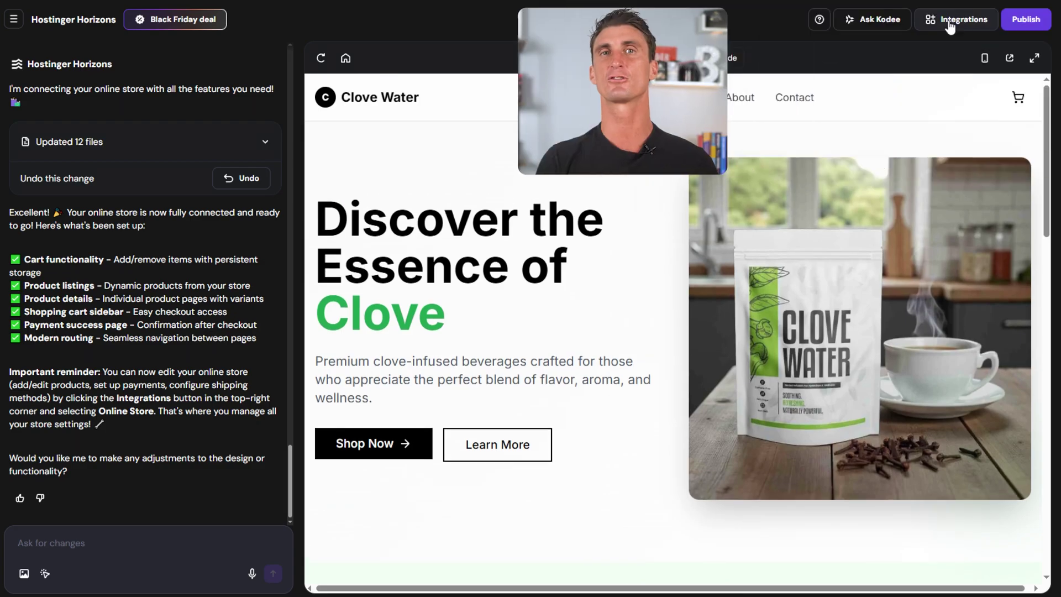
# Step: Open the connected online store's manager and name the store Clove Water
pyautogui.click(948, 20)
pyautogui.click(955, 168)
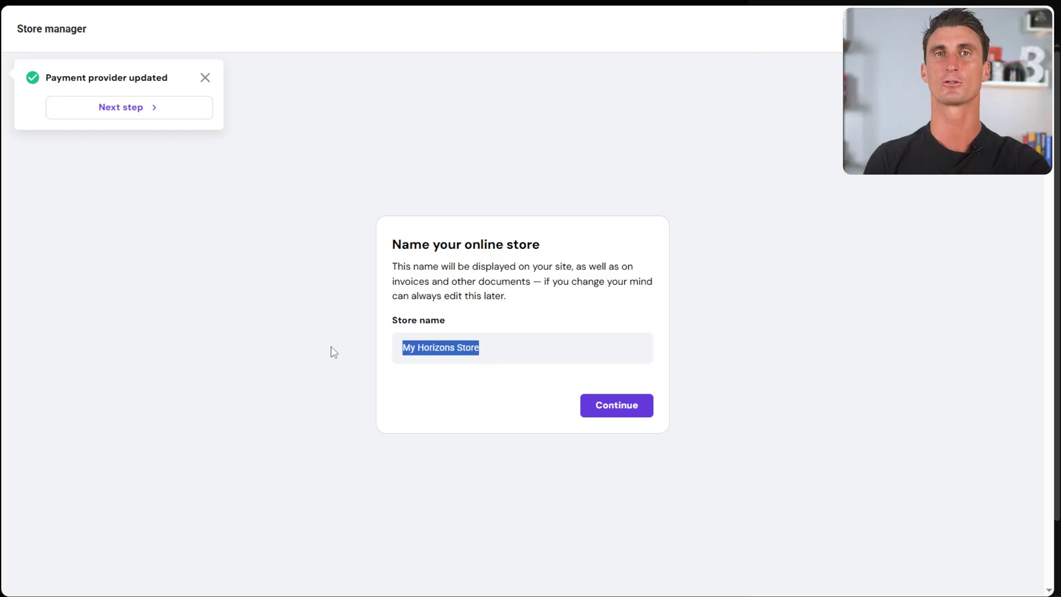
pyautogui.write('Clove Water')
pyautogui.click(622, 413)
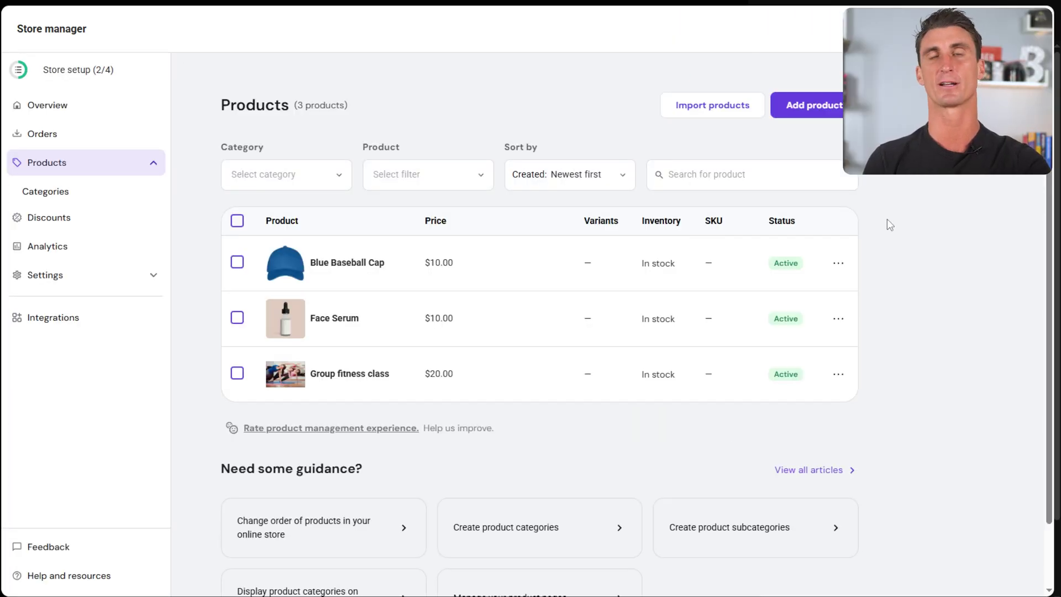
# Step: Add a physical product from the image "clove water tea cup 1-Photoroom copy" and have AI generate its product details
pyautogui.click(836, 119)
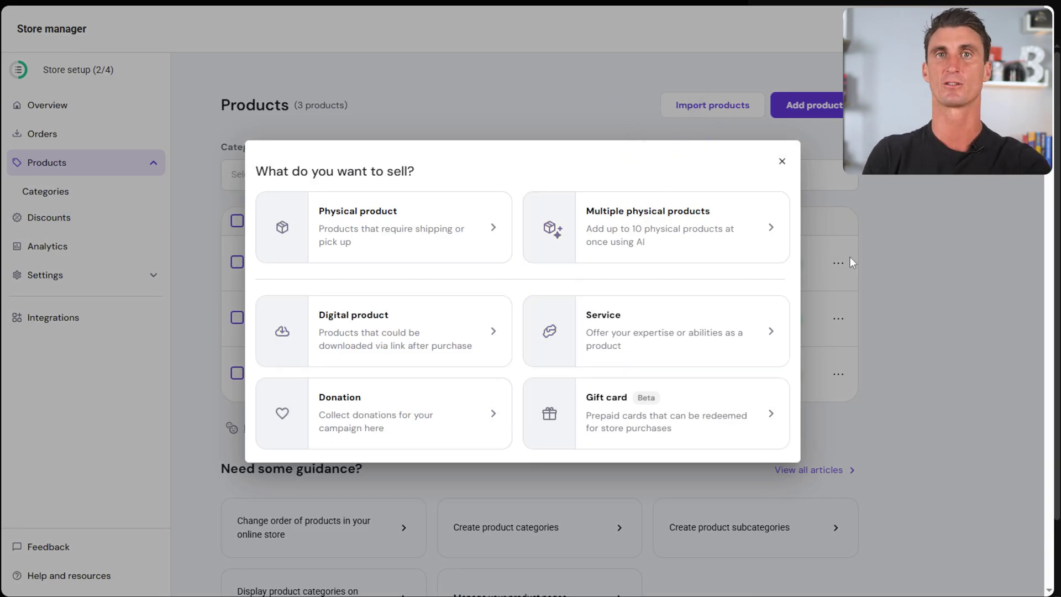
pyautogui.click(413, 244)
pyautogui.scroll(-1, 455, 177)
pyautogui.click(454, 176)
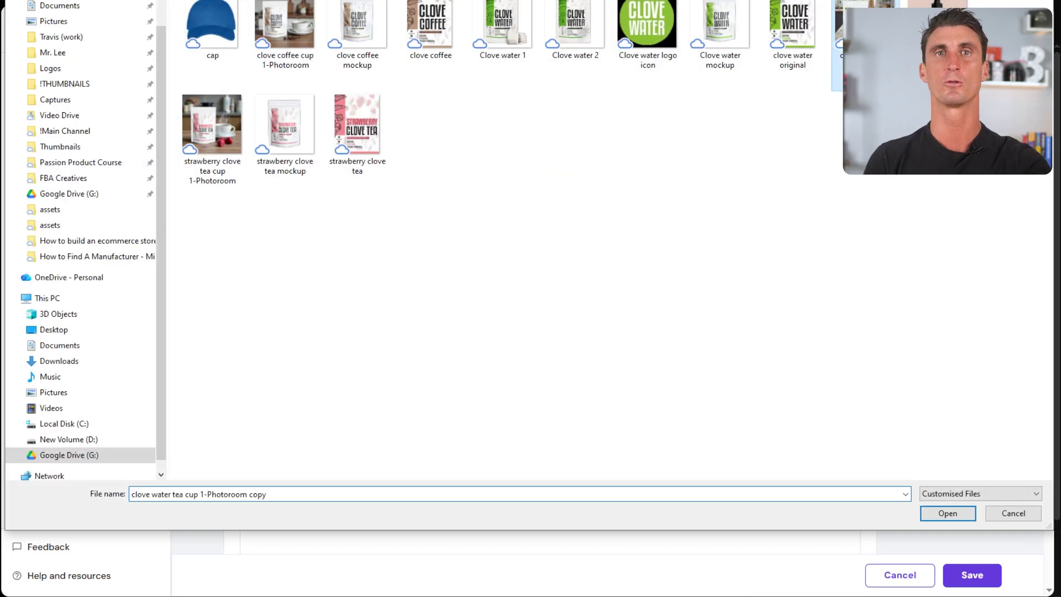
pyautogui.press('Return')
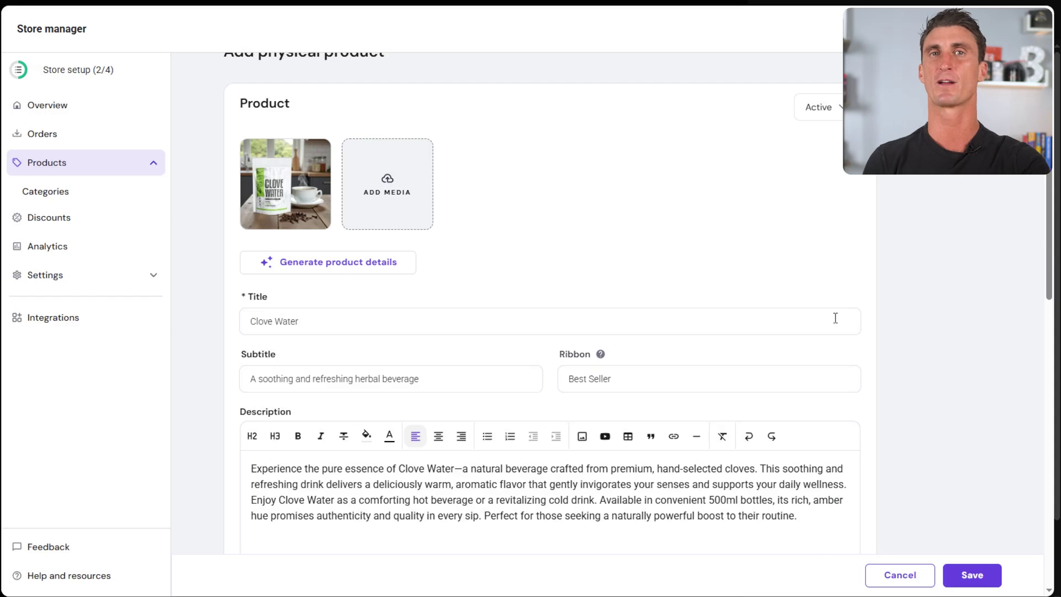
# Step: Set the Clove Water product's price to $19.99 and save the product
pyautogui.scroll(-7, 916, 306)
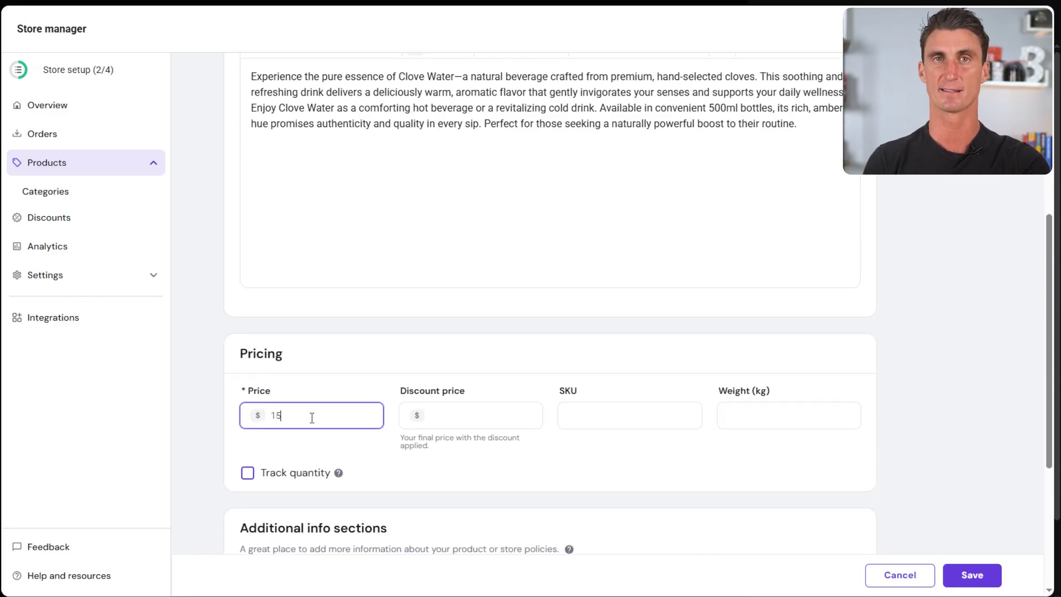
pyautogui.write('1')
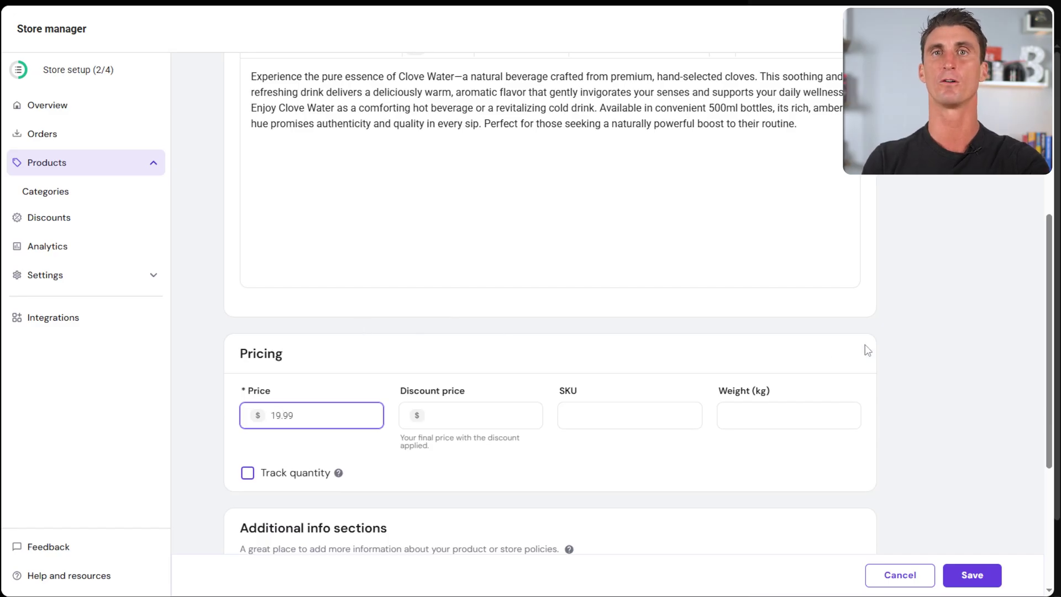
pyautogui.scroll(-3, 893, 350)
pyautogui.click(967, 577)
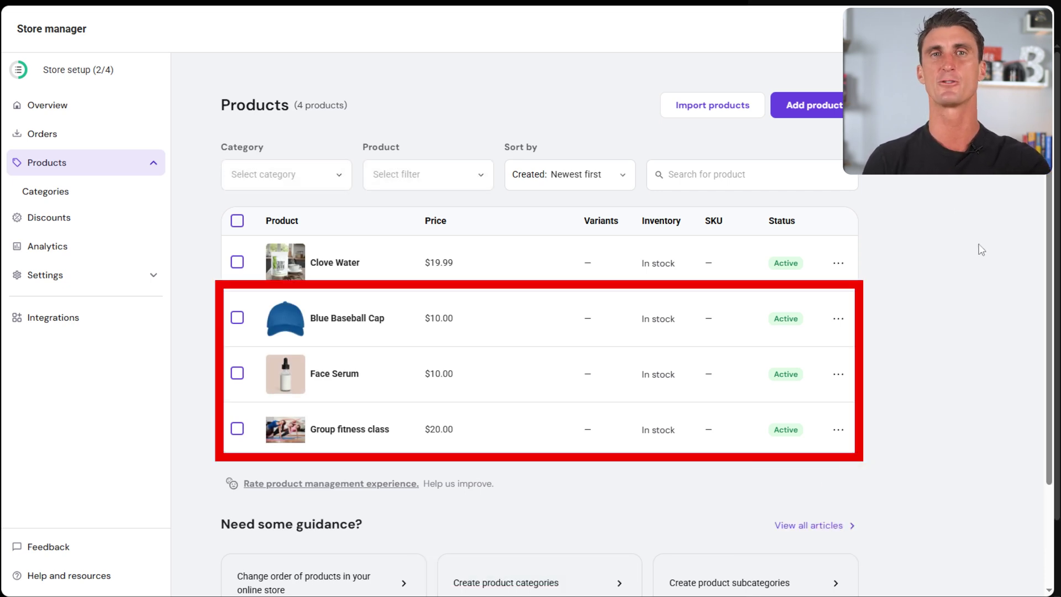
# Step: Edit the Blue Baseball Cap product by uploading the clove coffee cup image and generating new product details with AI
pyautogui.click(379, 327)
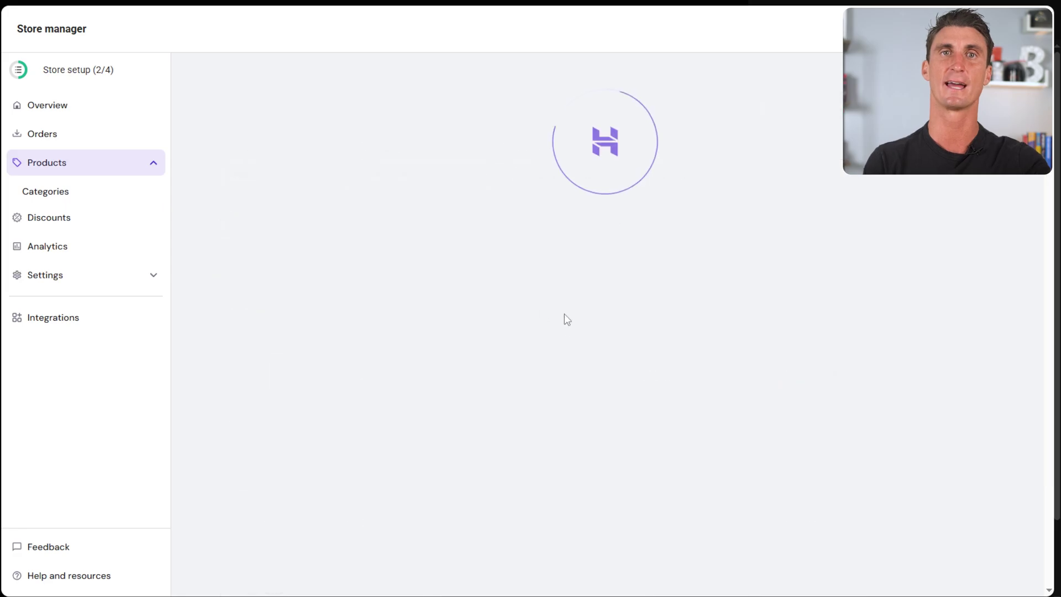
pyautogui.click(312, 223)
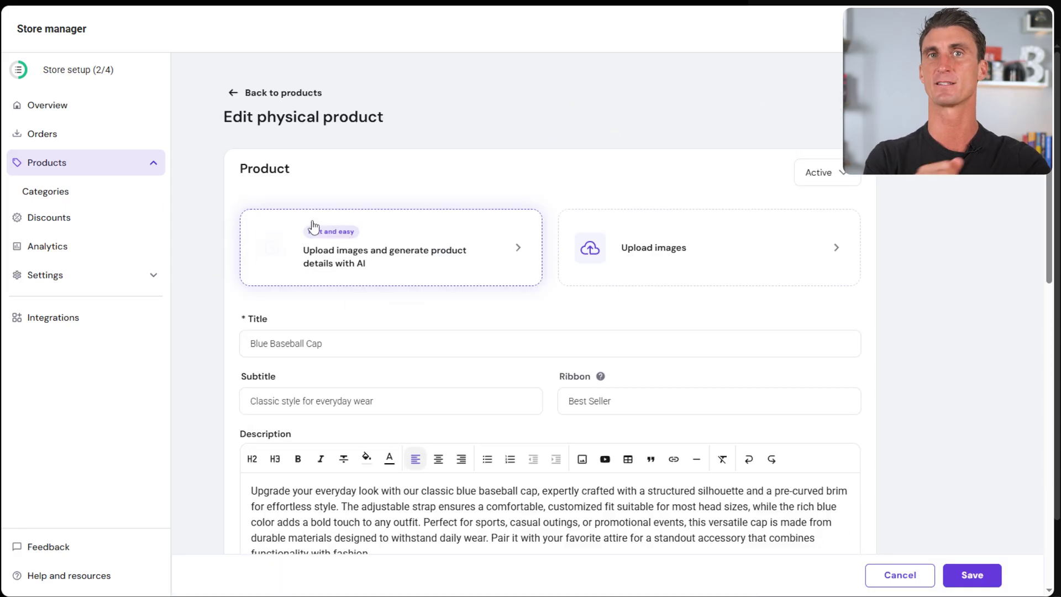
pyautogui.click(389, 252)
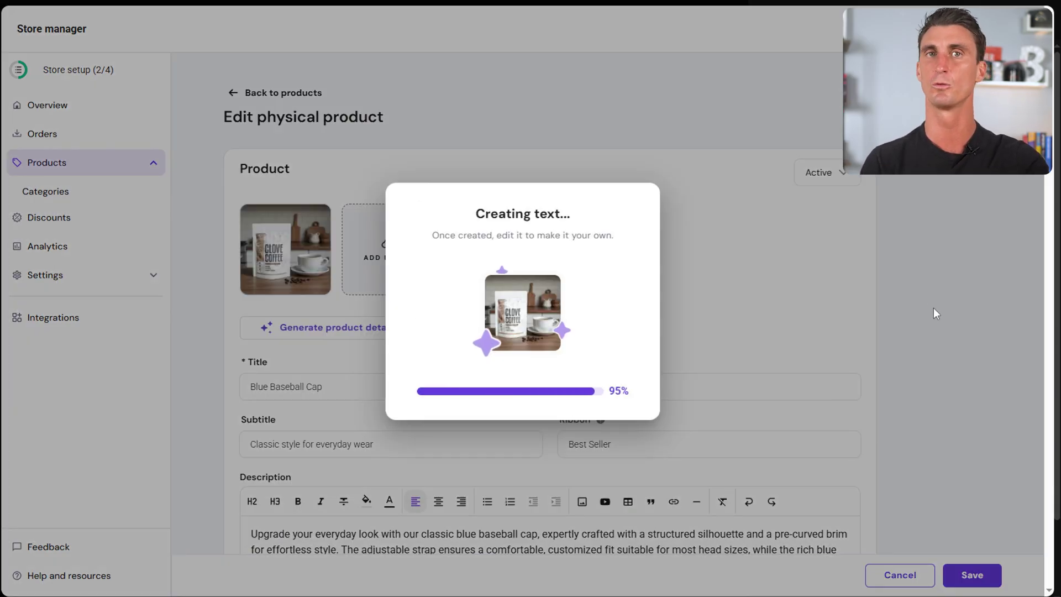
pyautogui.scroll(-2, 956, 386)
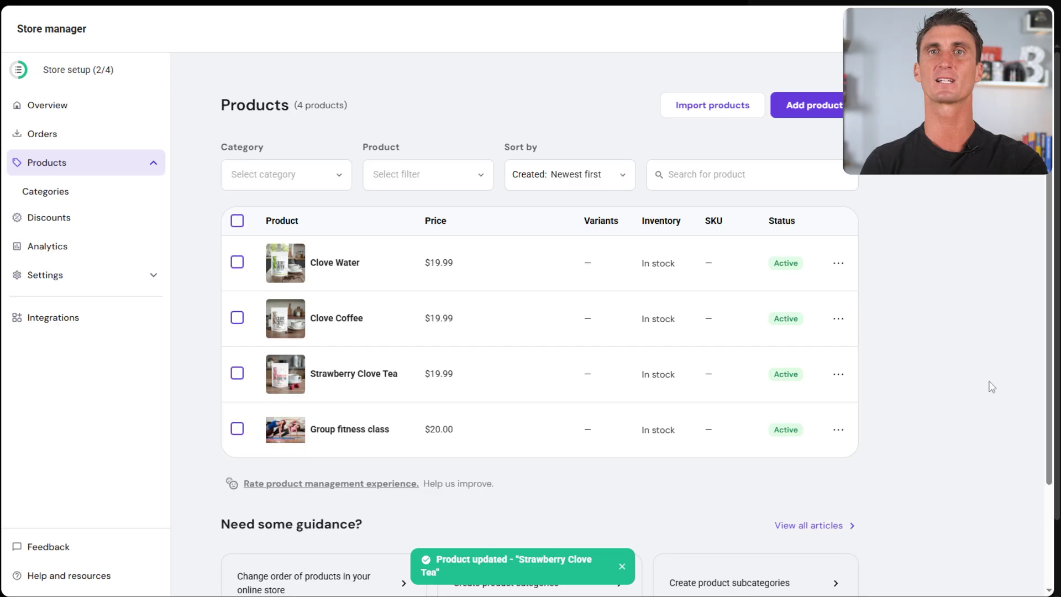
# Step: Open the store settings and go to the payment options
pyautogui.click(153, 274)
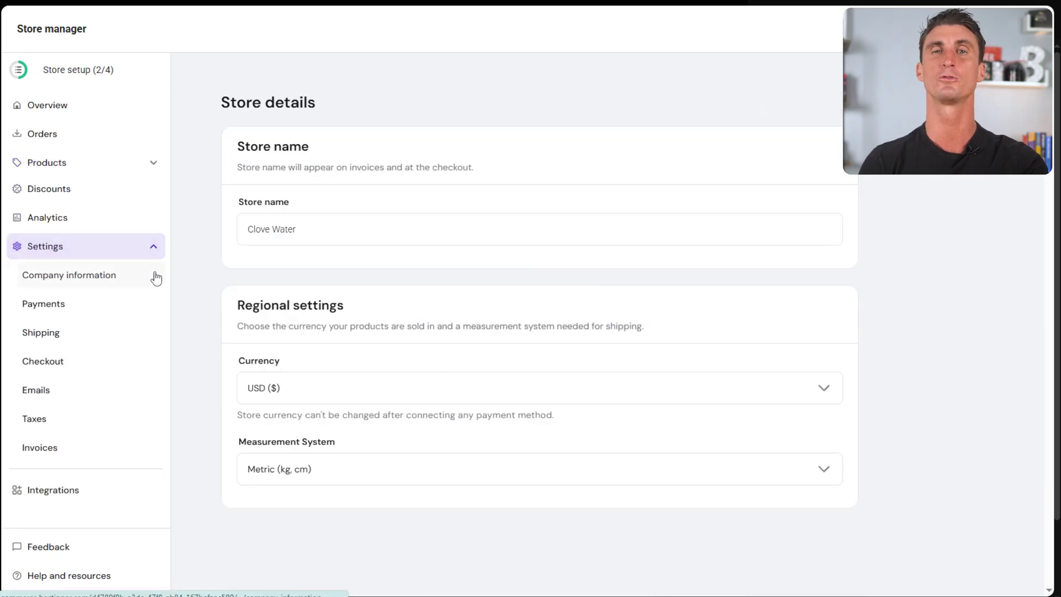
pyautogui.click(75, 312)
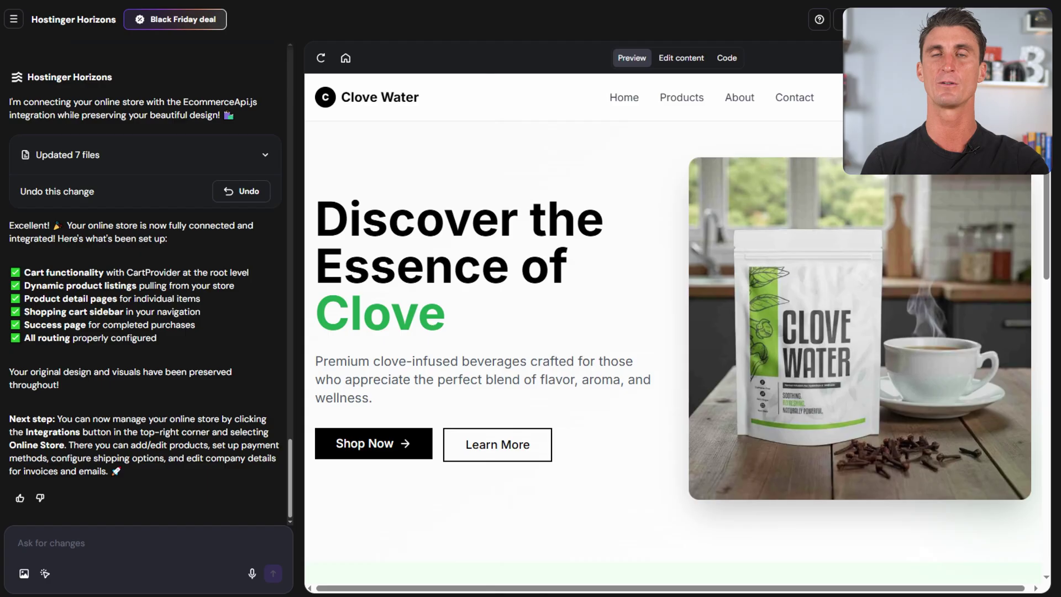
# Step: Publish the website, open the live site and review its product collection
pyautogui.click(1029, 20)
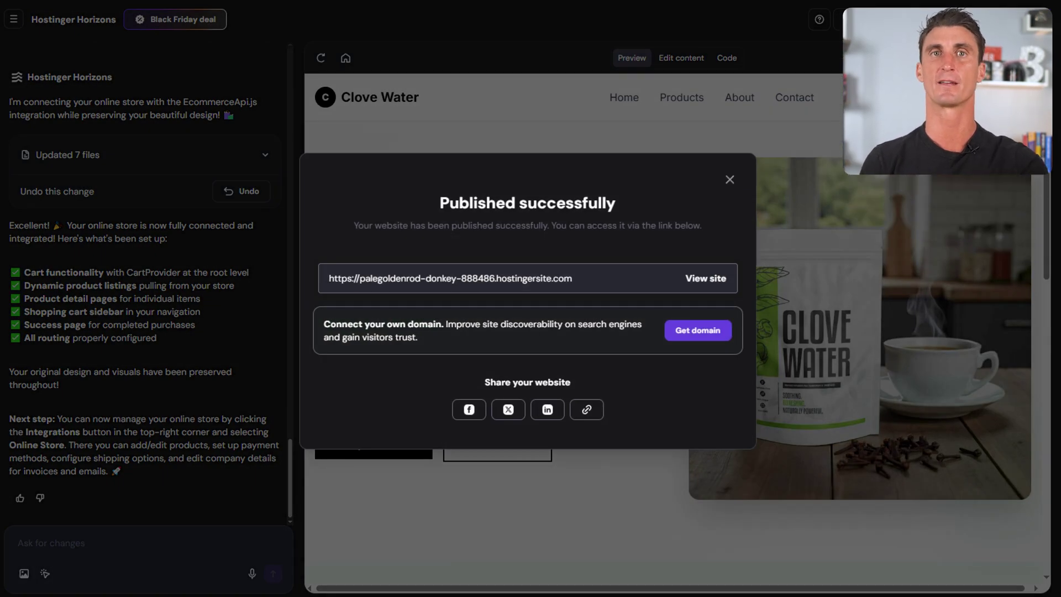
pyautogui.click(706, 279)
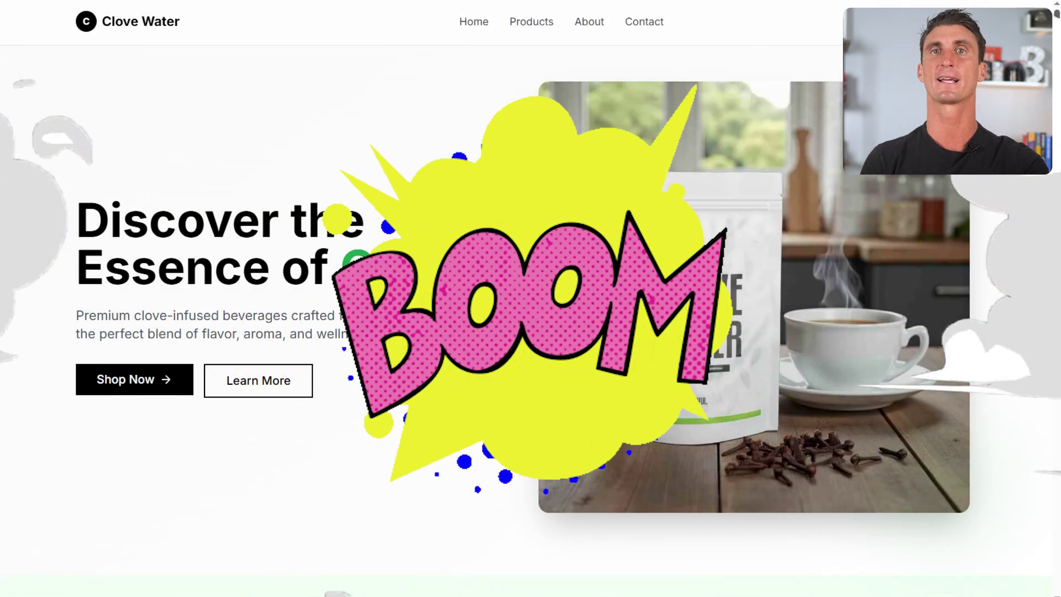
pyautogui.scroll(-5, 531, 298)
pyautogui.scroll(-7, 1058, 251)
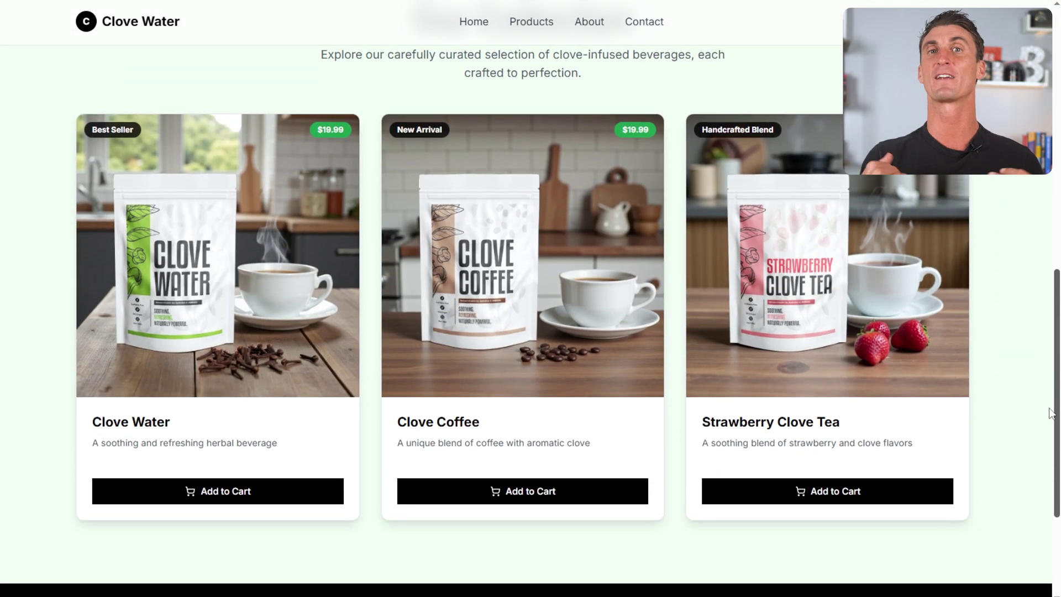
pyautogui.scroll(1, 1051, 414)
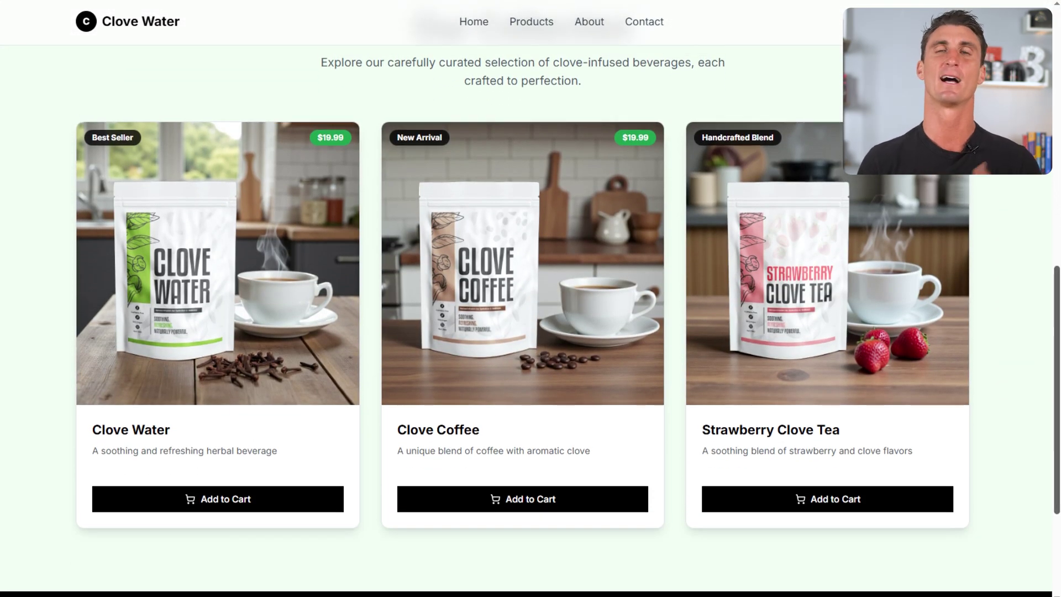
pyautogui.moveTo(1057, 283); pyautogui.dragTo(1056, 66)
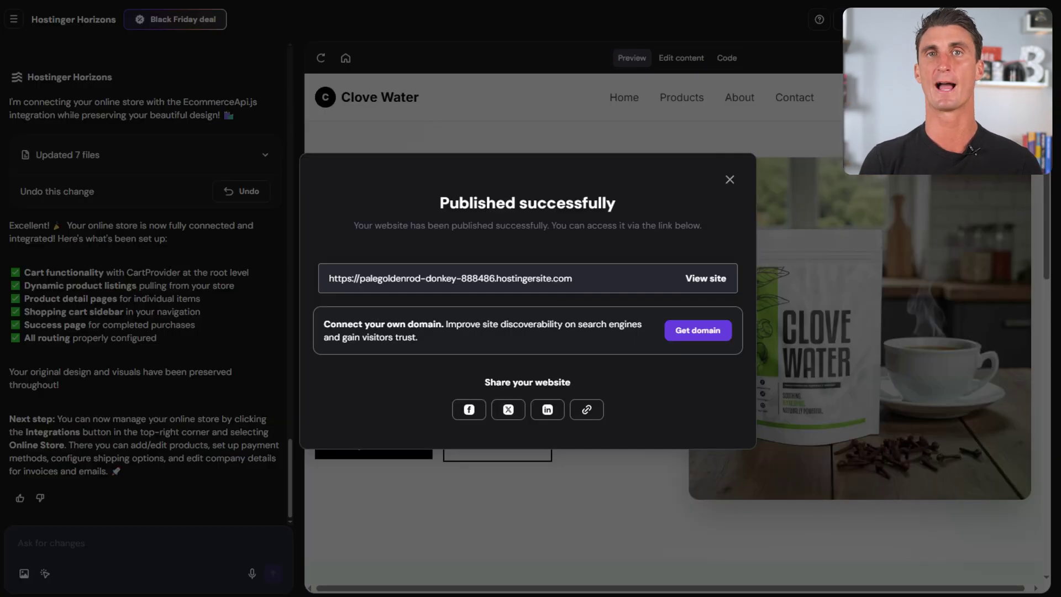
# Step: Start connecting a custom domain to the published site and choose clovewater.com
pyautogui.click(695, 332)
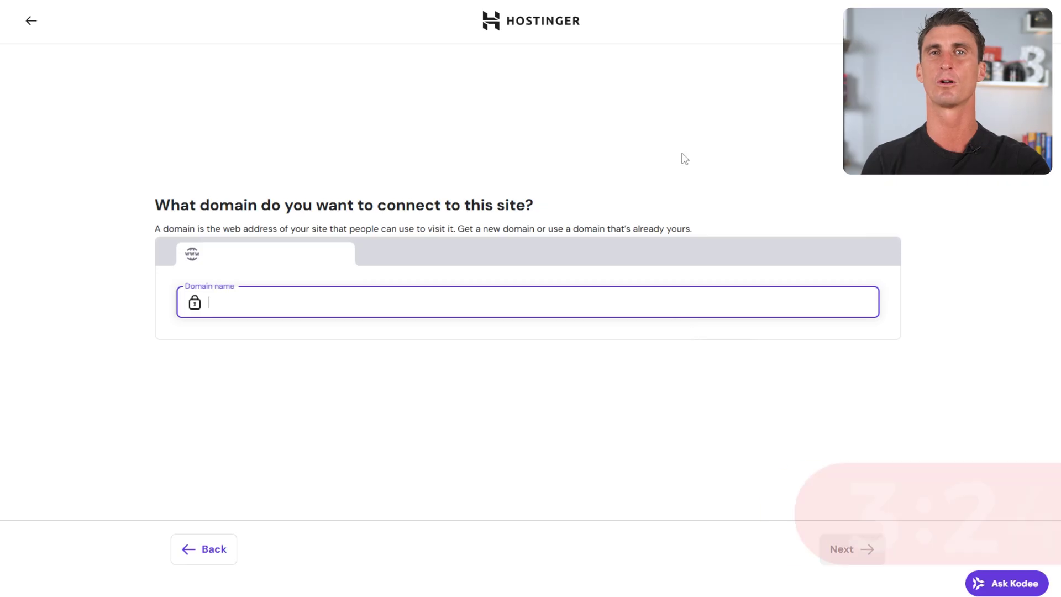
pyautogui.write('clovewater.com')
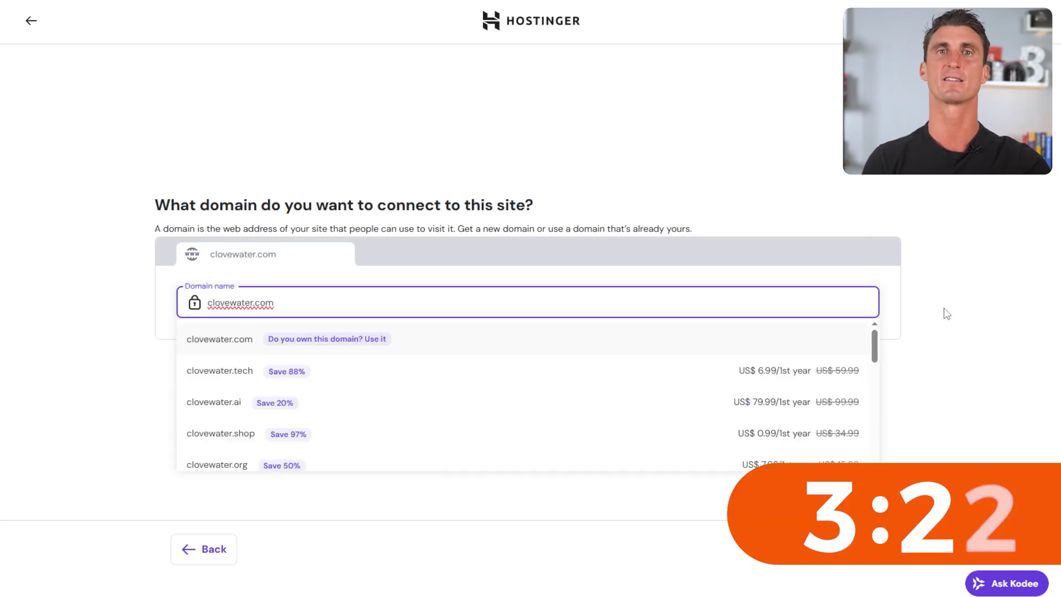
pyautogui.click(430, 345)
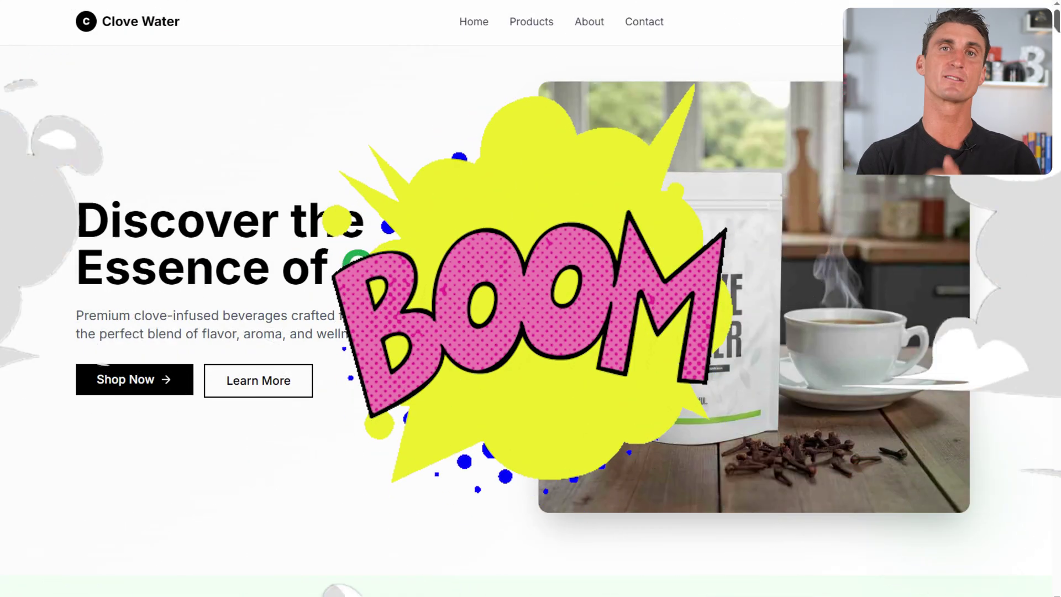
# Step: Look over the Our Collection section on the live storefront
pyautogui.scroll(-7, 1051, 346)
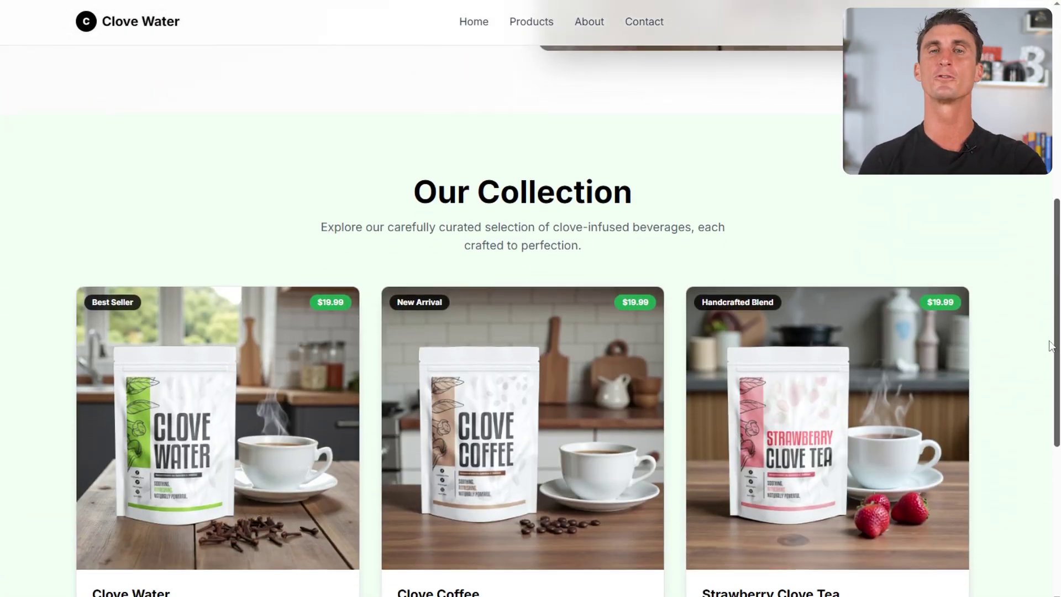
pyautogui.moveTo(1051, 345); pyautogui.dragTo(1051, 410)
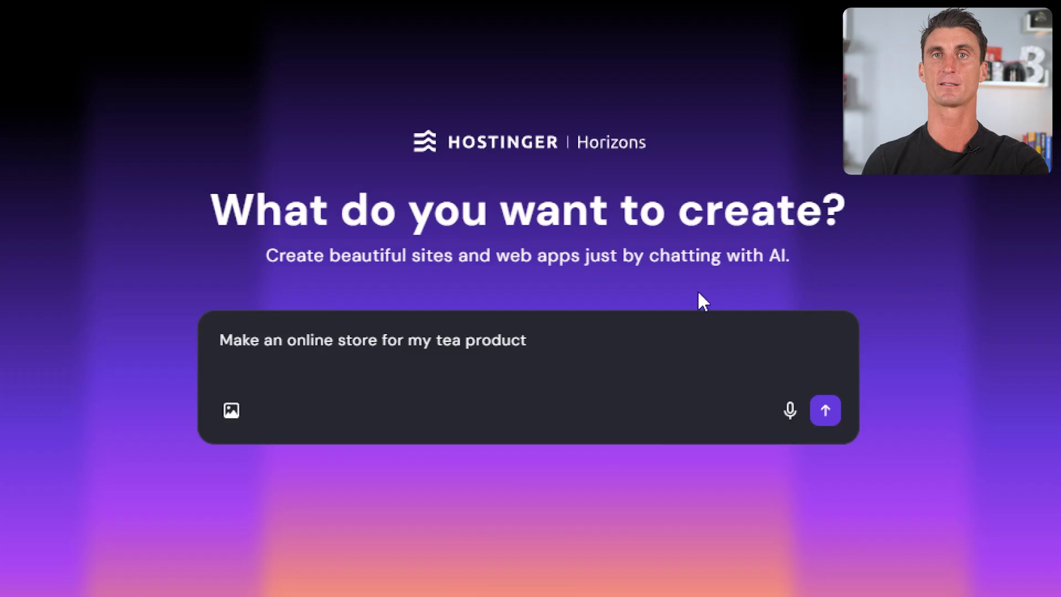
# Step: Replace the site creation prompt with "This website is for busy people in their 30s who take care of their health and want to find a natural alternative to"
pyautogui.hotkey('ctrl', 'a')
pyautogui.press('BackSpace')
pyautogui.write('This web')
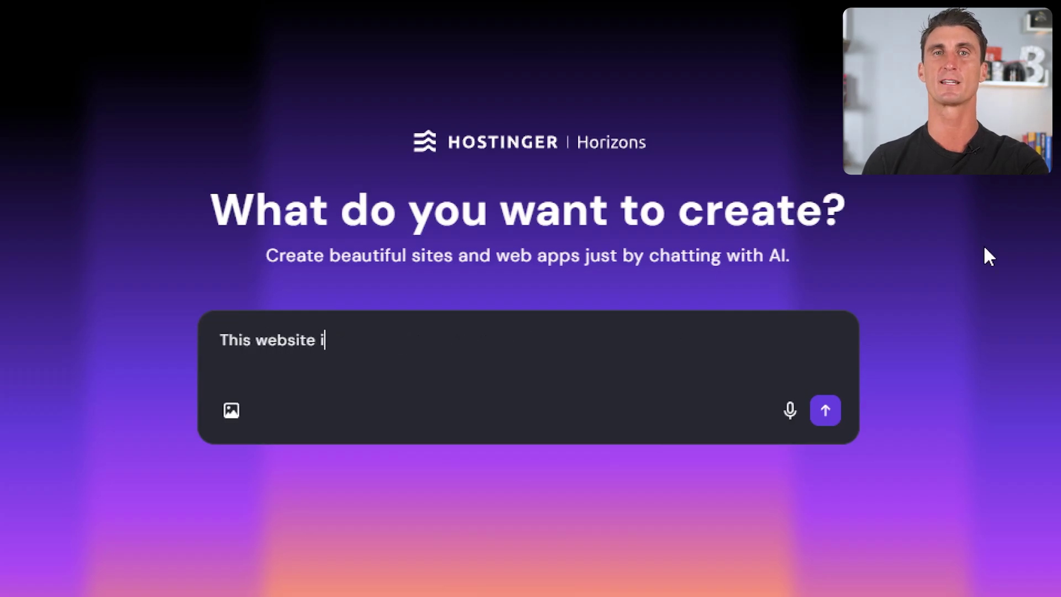
pyautogui.write('site is for busy people in their 30s')
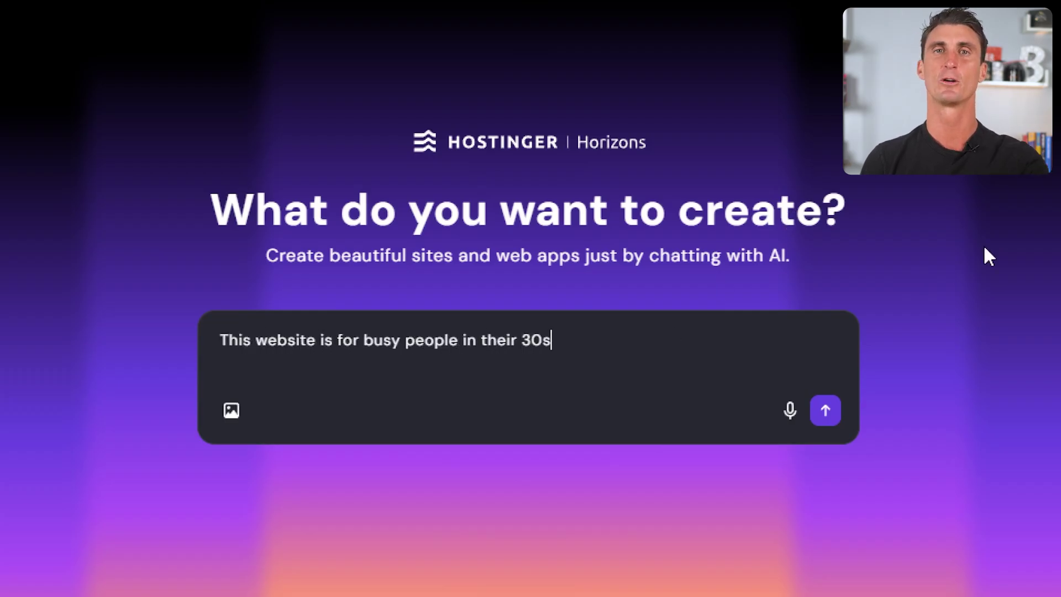
pyautogui.write(' who take care of their health and ')
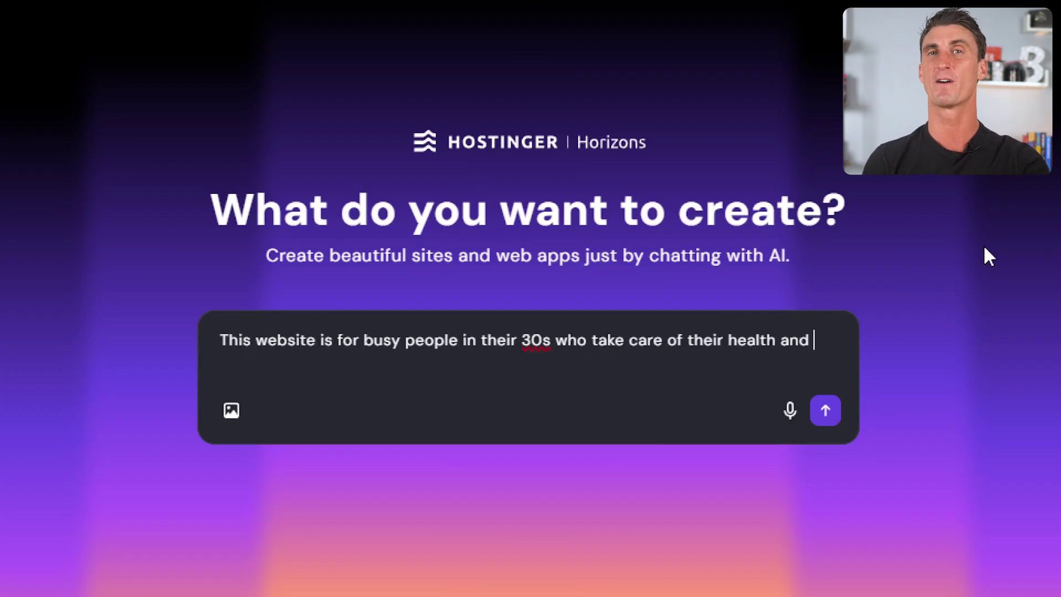
pyautogui.write('want to find a natural alternative to')
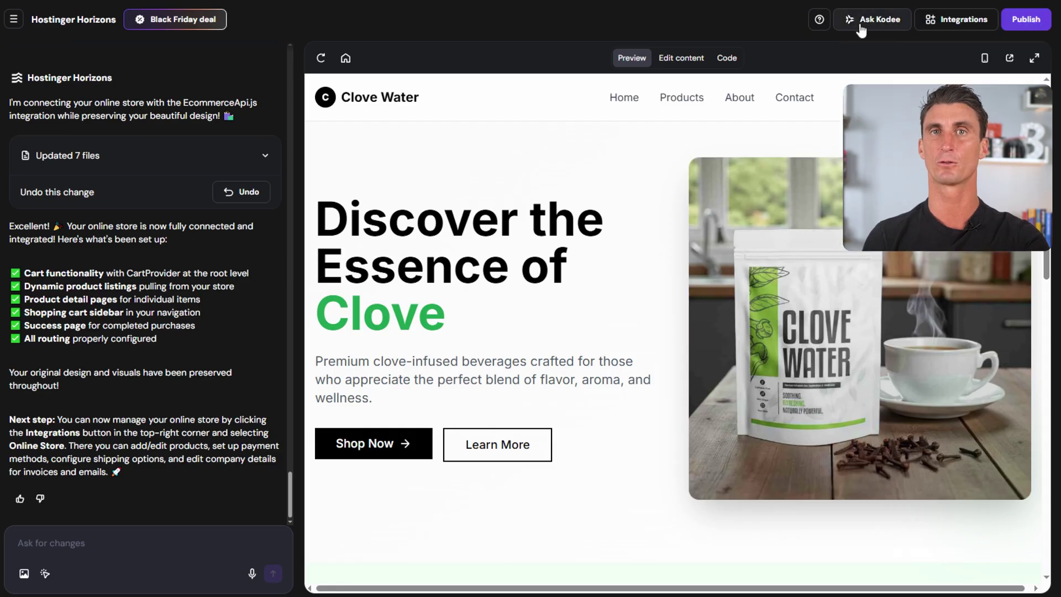
# Step: Ask the Kodee assistant to "create a pop up that offers a 10% discount"
pyautogui.click(865, 24)
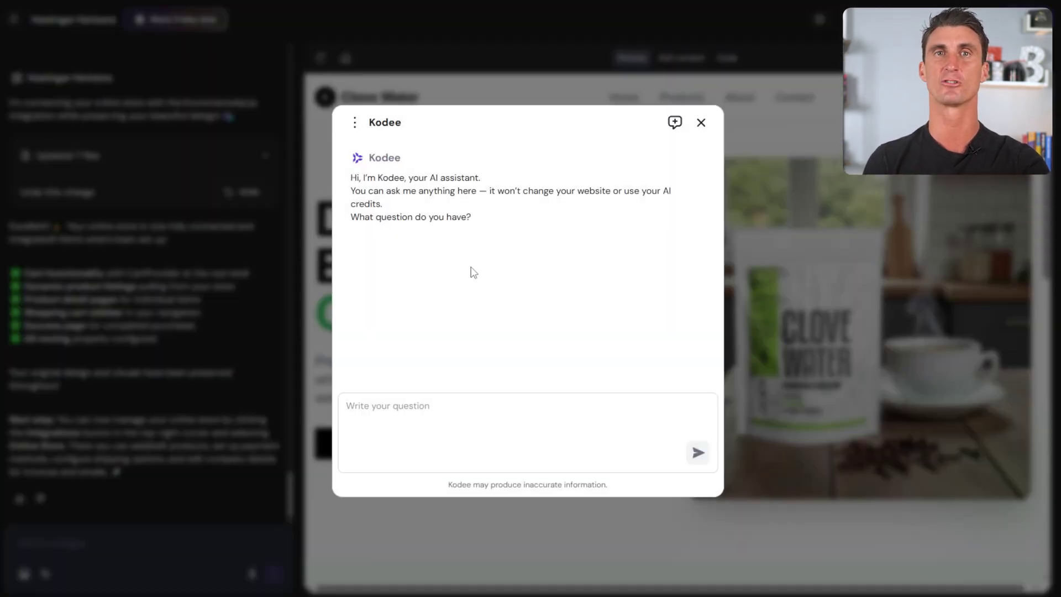
pyautogui.click(499, 407)
pyautogui.write('create a pop')
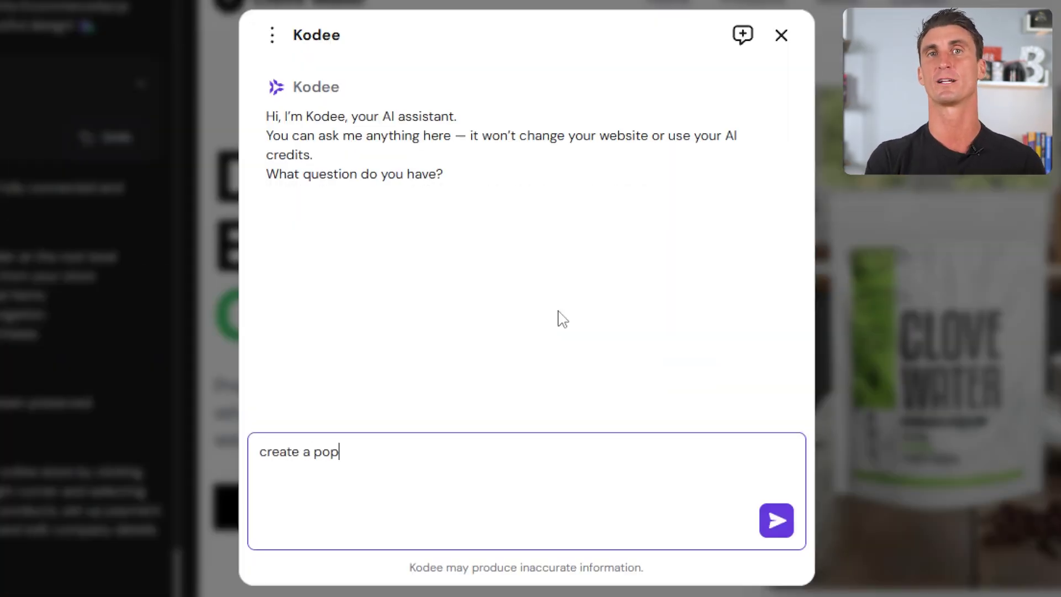
pyautogui.write(' up that offers a 10% discount')
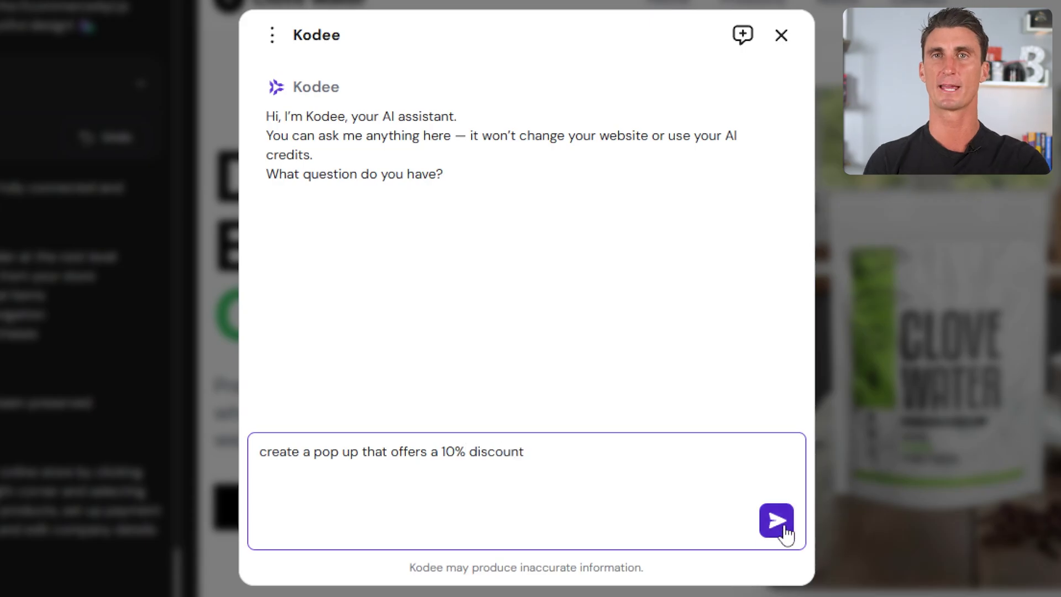
pyautogui.click(776, 521)
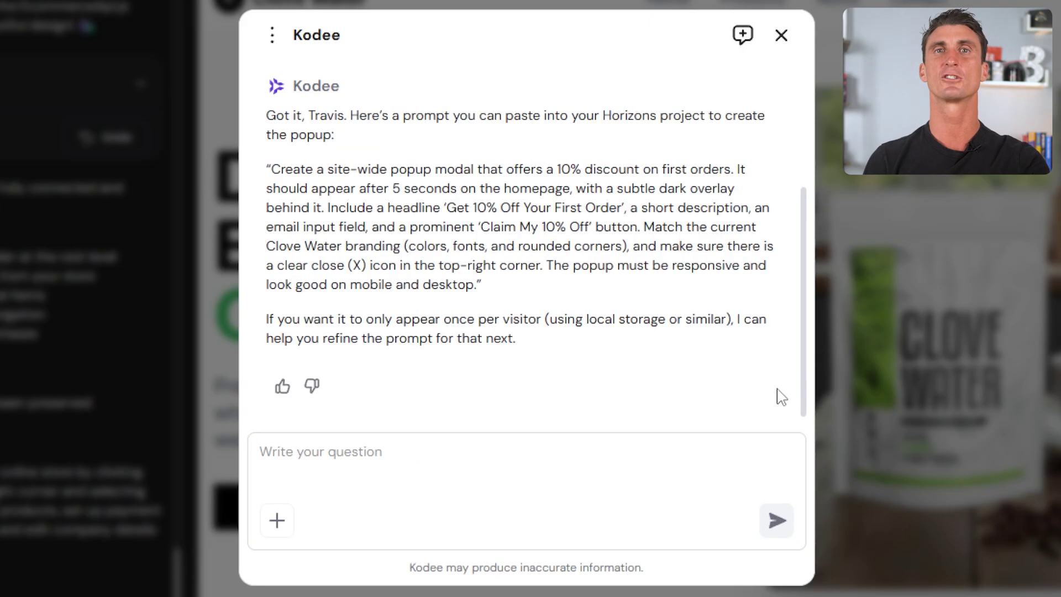